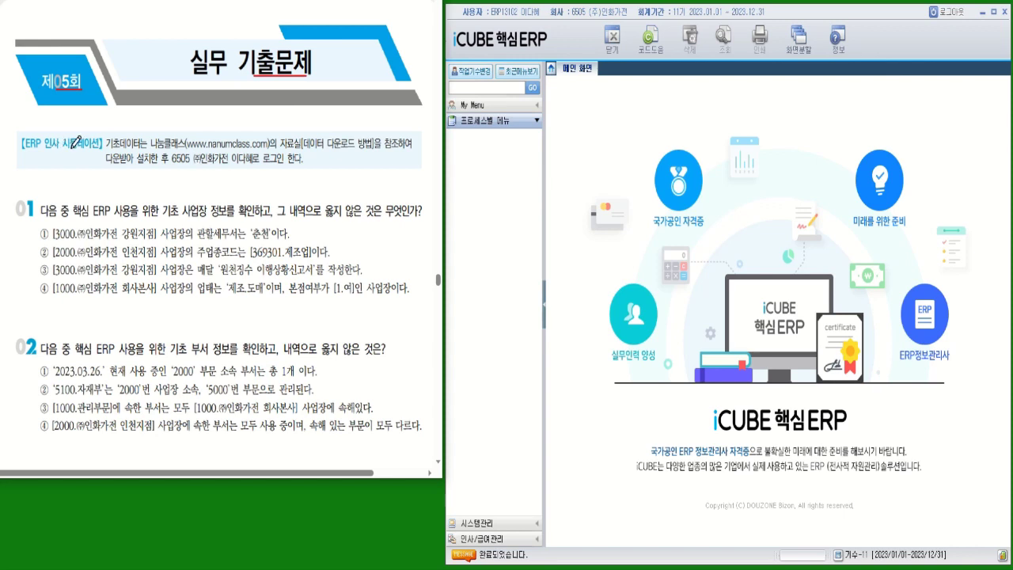
# - Mark the exam sheet's 기초데이터 and login instruction, plus the phrases 기초 사업장 정보를 확인 and 않은 in question 01
pyautogui.moveTo(136, 145)
pyautogui.mouseDown()
pyautogui.moveTo(115, 144)
pyautogui.moveTo(135, 133)
pyautogui.mouseUp()
pyautogui.moveTo(173, 163); pyautogui.dragTo(299, 164)
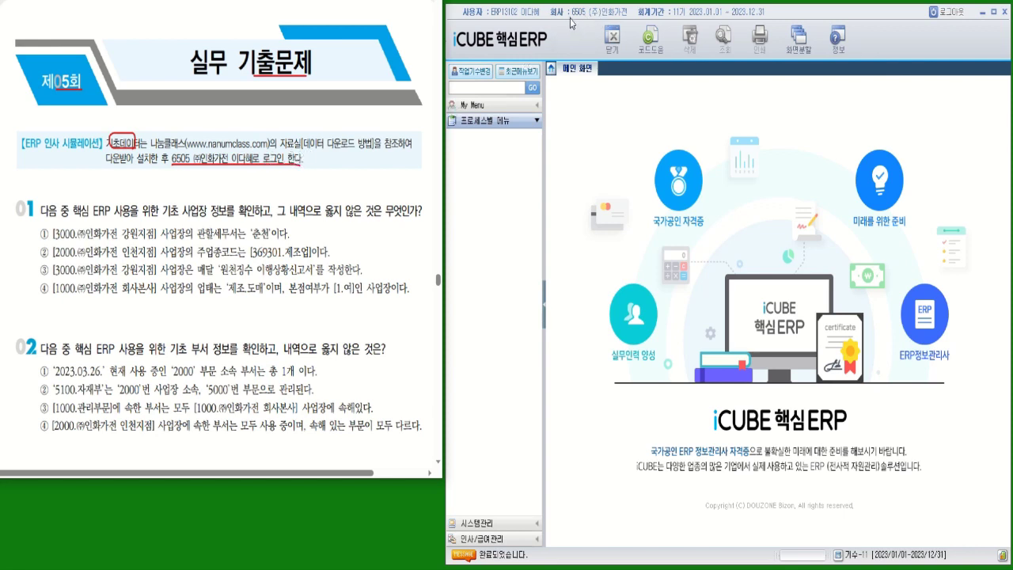
pyautogui.press('ctrl')
pyautogui.press('ctrl')
pyautogui.press('ctrl')
pyautogui.moveTo(169, 212); pyautogui.dragTo(268, 211)
pyautogui.moveTo(367, 212)
pyautogui.mouseDown()
pyautogui.moveTo(352, 190)
pyautogui.moveTo(366, 213)
pyautogui.mouseUp()
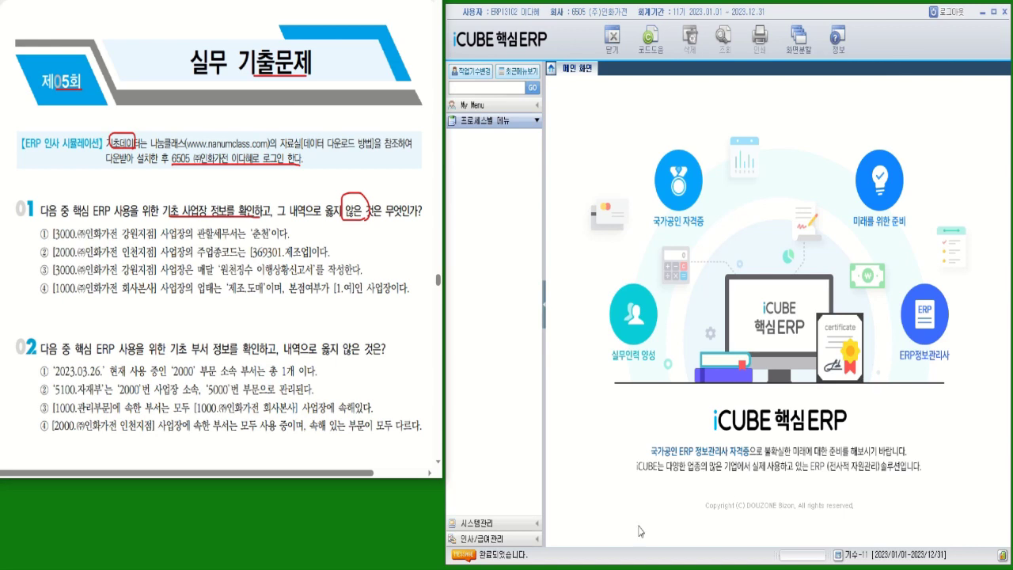
# - Open 사업장등록, check the 관할세무서 of the 3000 강원지점, and mark option ① of question 01 with an O
pyautogui.click(522, 524)
pyautogui.click(494, 150)
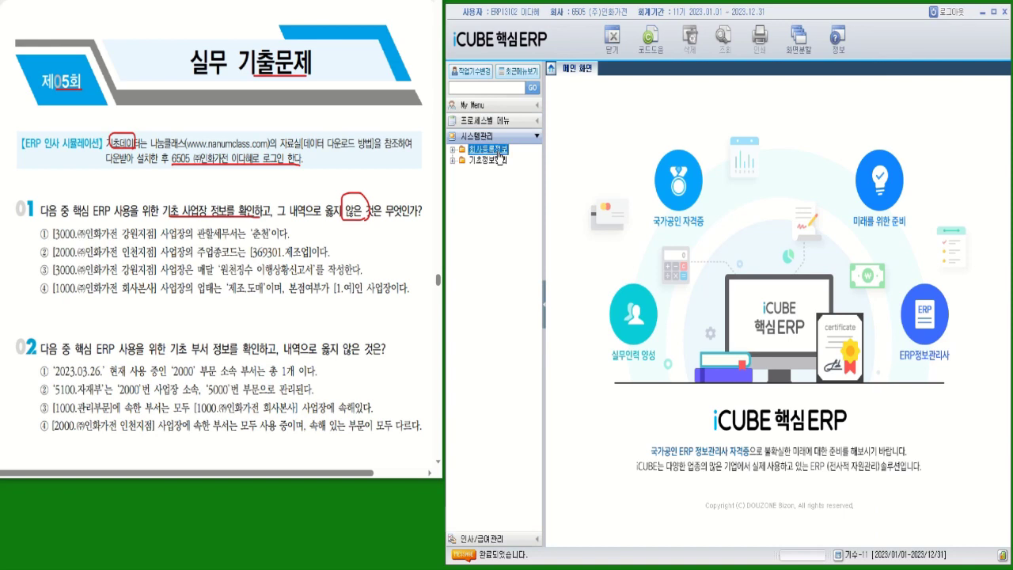
pyautogui.click(496, 171)
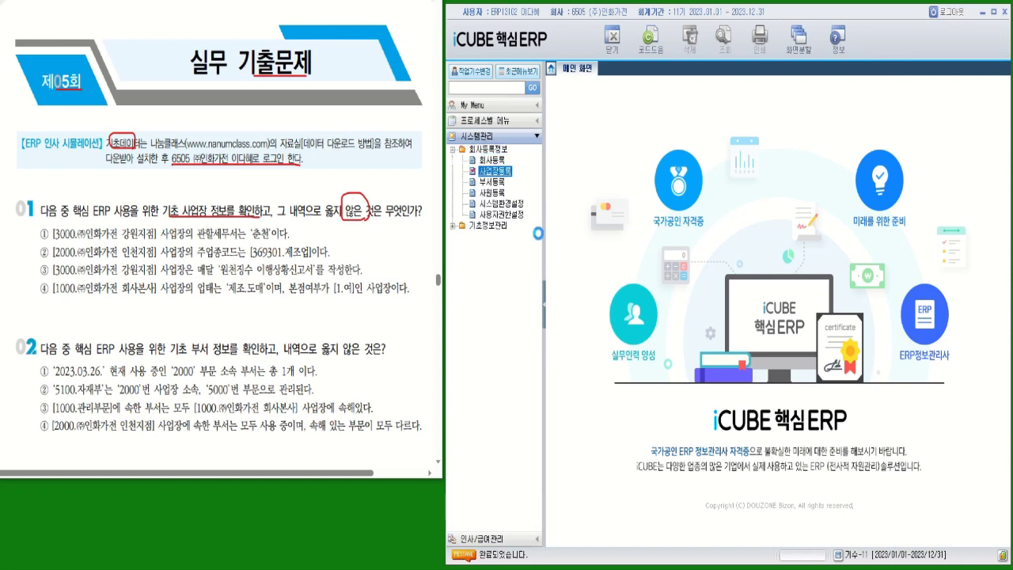
pyautogui.click(634, 169)
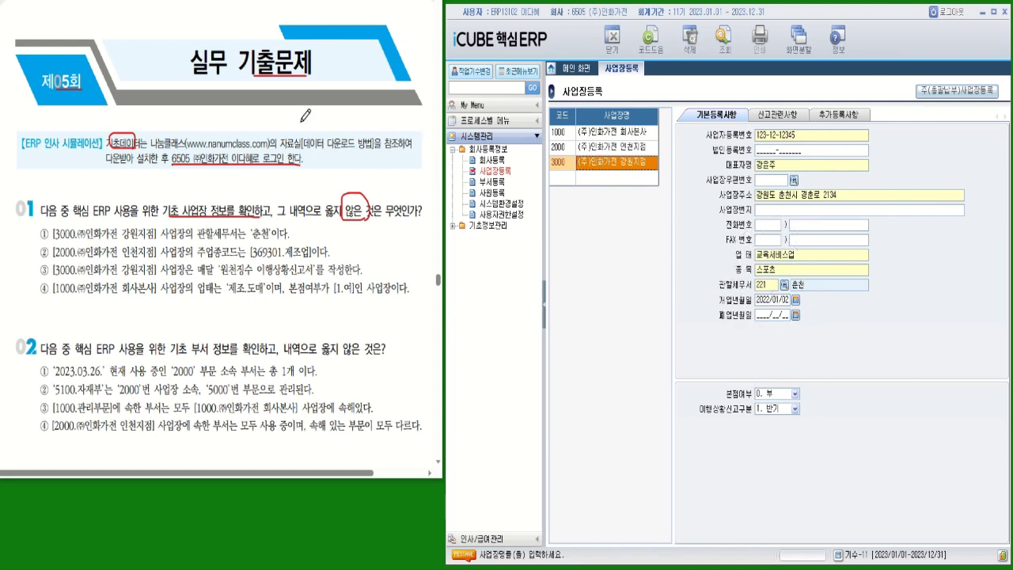
pyautogui.moveTo(304, 231); pyautogui.dragTo(304, 236)
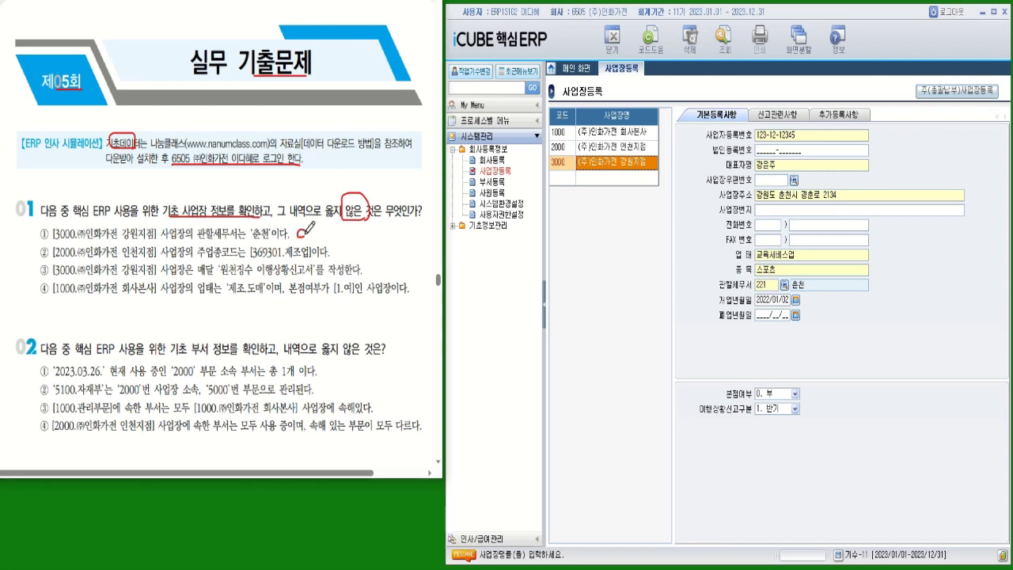
# - Underline the key terms of option ②, check the 2000 인천지점's 주업종코드, and mark the option with an O
pyautogui.moveTo(124, 258); pyautogui.dragTo(195, 257)
pyautogui.moveTo(201, 259); pyautogui.dragTo(295, 261)
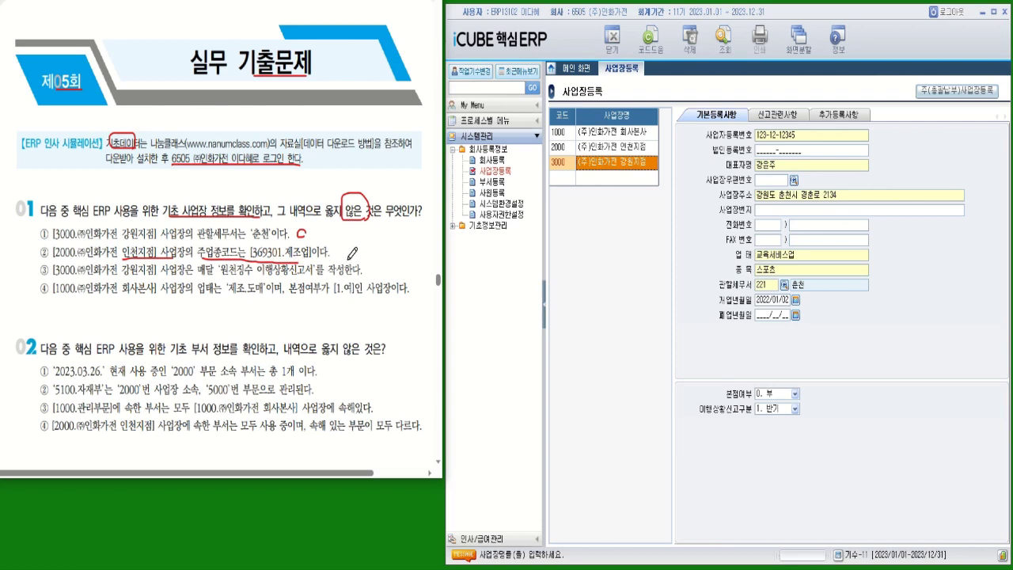
pyautogui.click(639, 150)
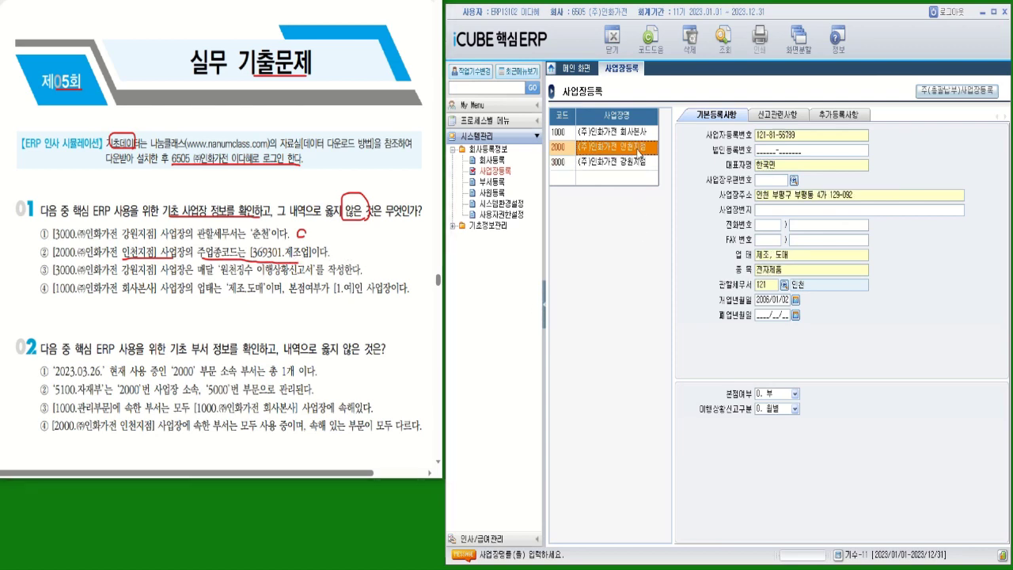
pyautogui.click(778, 116)
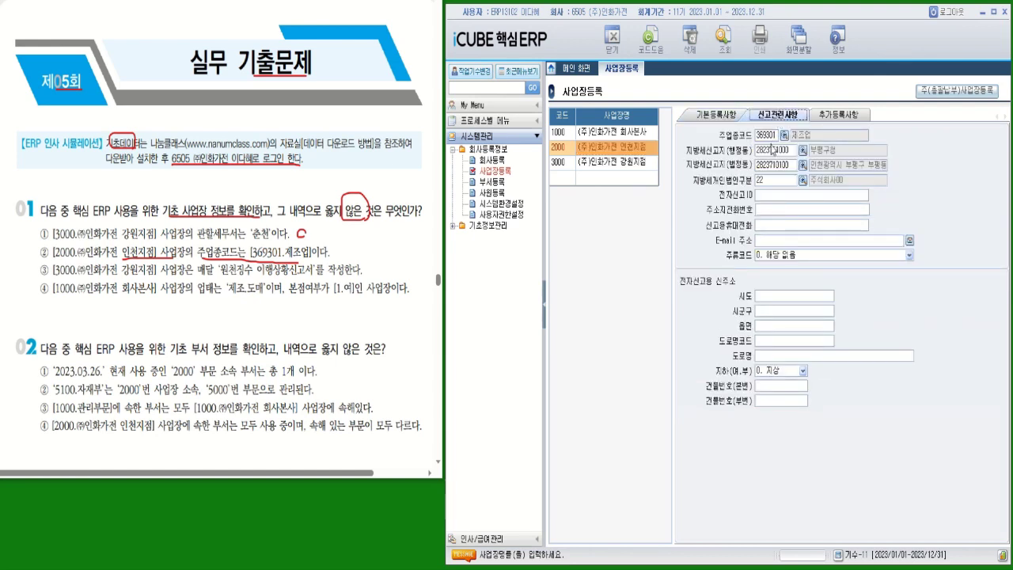
pyautogui.moveTo(339, 248); pyautogui.dragTo(340, 255)
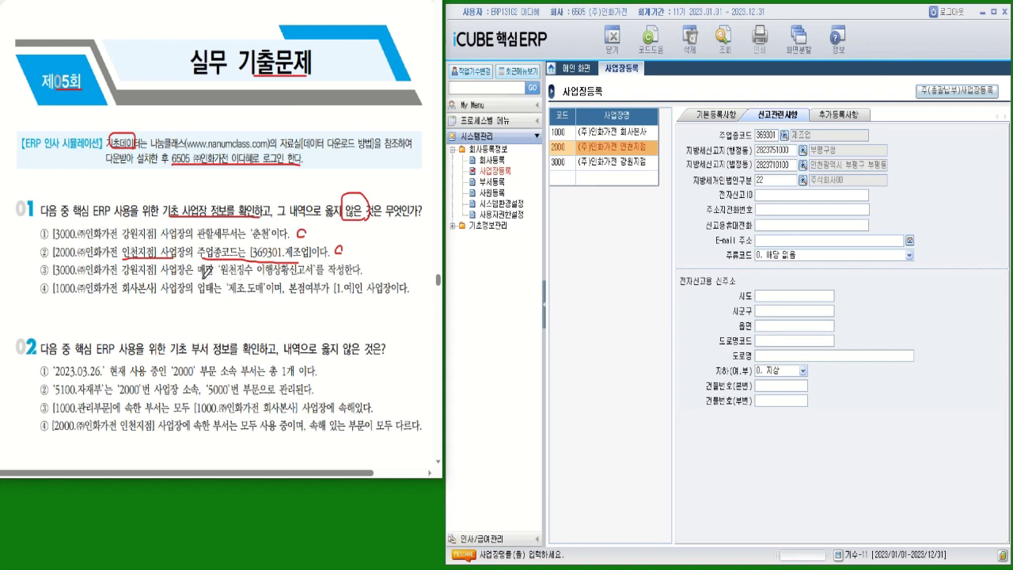
# - Check the 3000 강원지점's 이행상황신고구분 against option ③, then tick that option as question 01's answer and circle 매달
pyautogui.moveTo(203, 279); pyautogui.dragTo(236, 278)
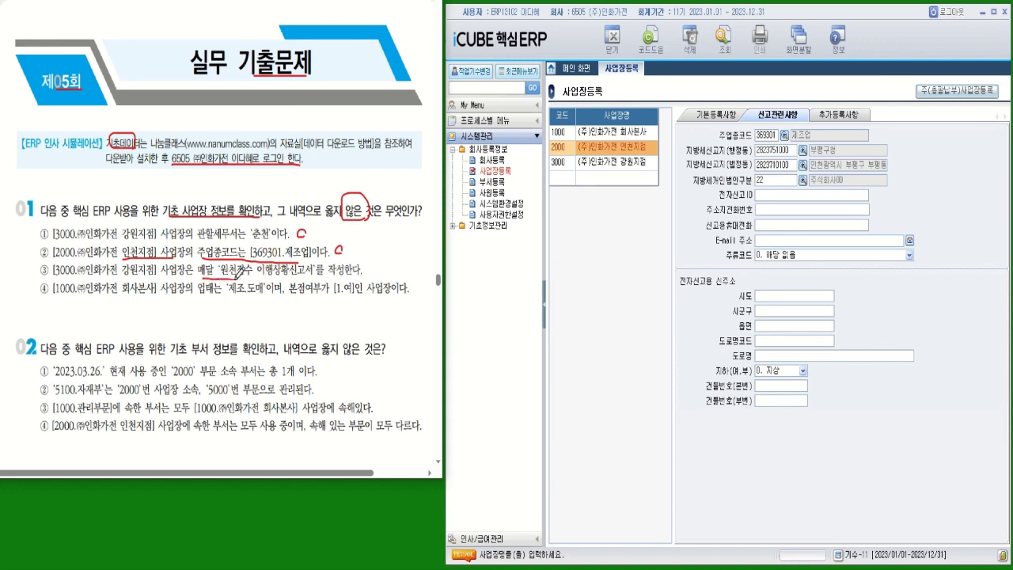
pyautogui.click(636, 163)
pyautogui.click(636, 163)
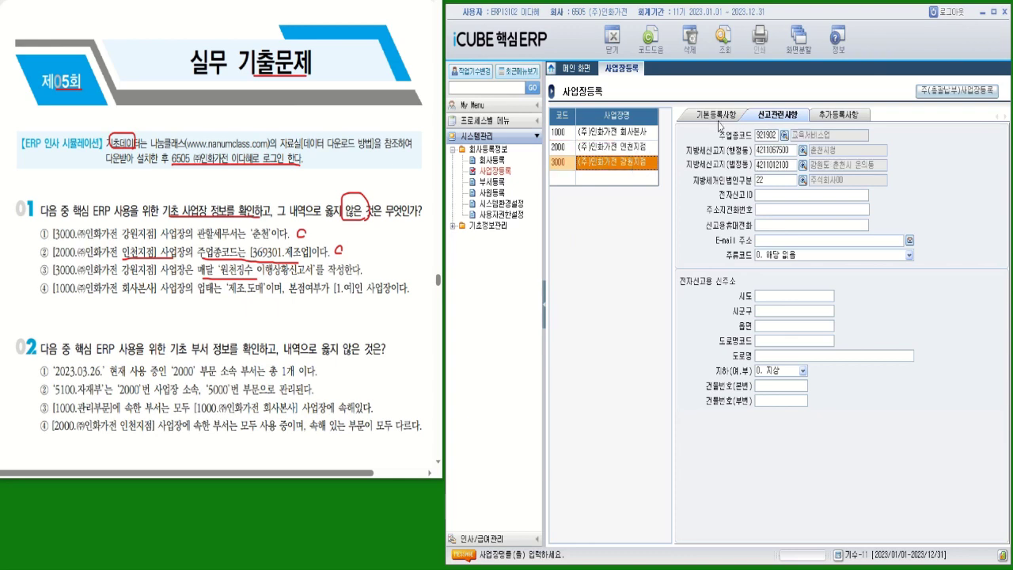
pyautogui.click(717, 118)
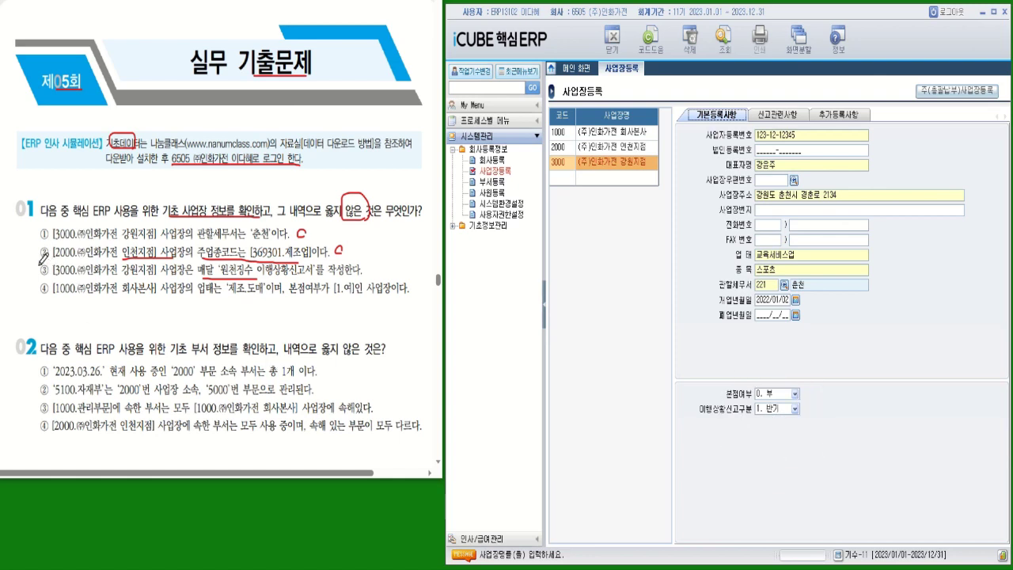
pyautogui.moveTo(35, 266); pyautogui.dragTo(47, 261)
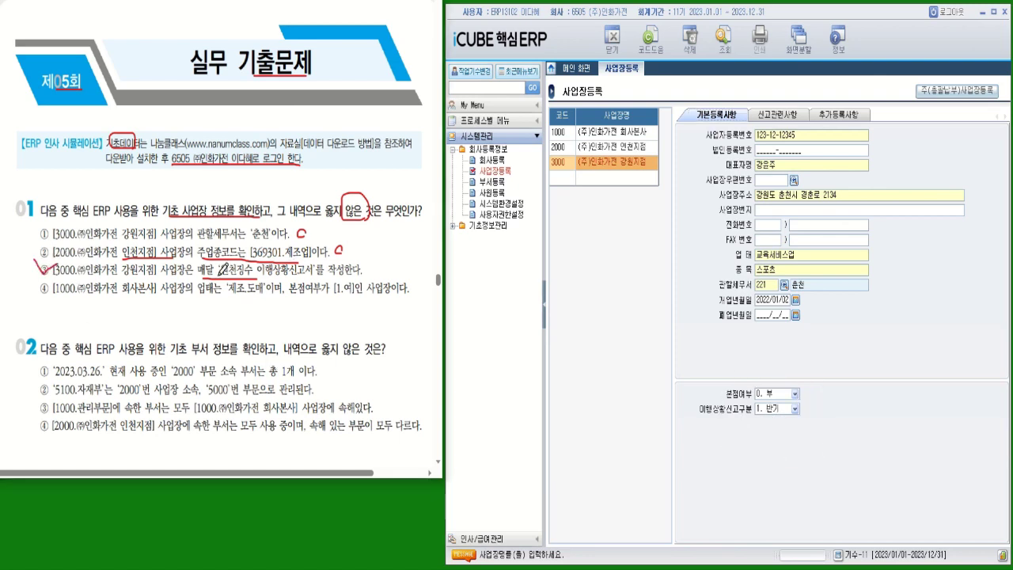
pyautogui.moveTo(204, 274); pyautogui.dragTo(217, 264)
pyautogui.click(763, 409)
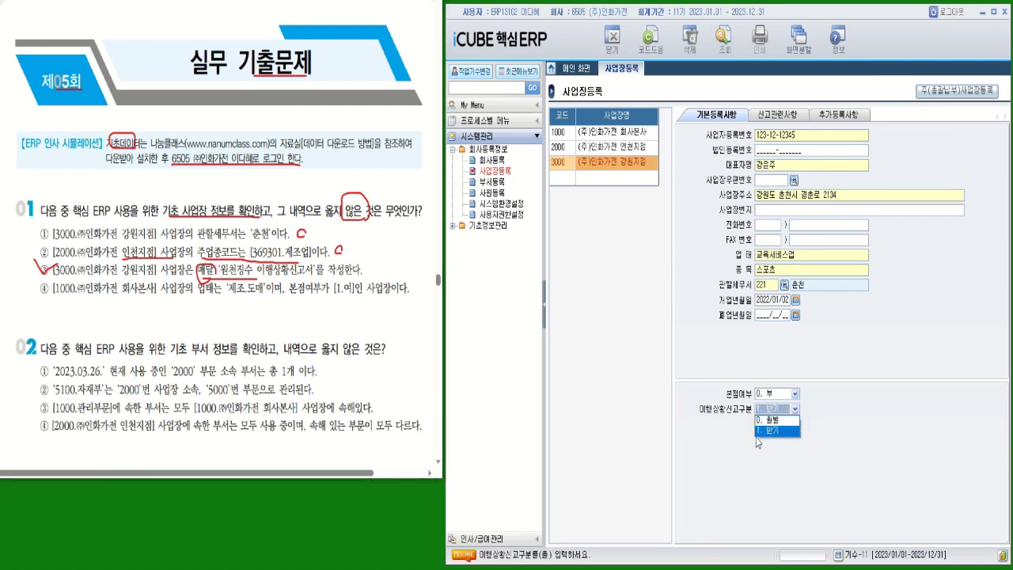
pyautogui.click(678, 463)
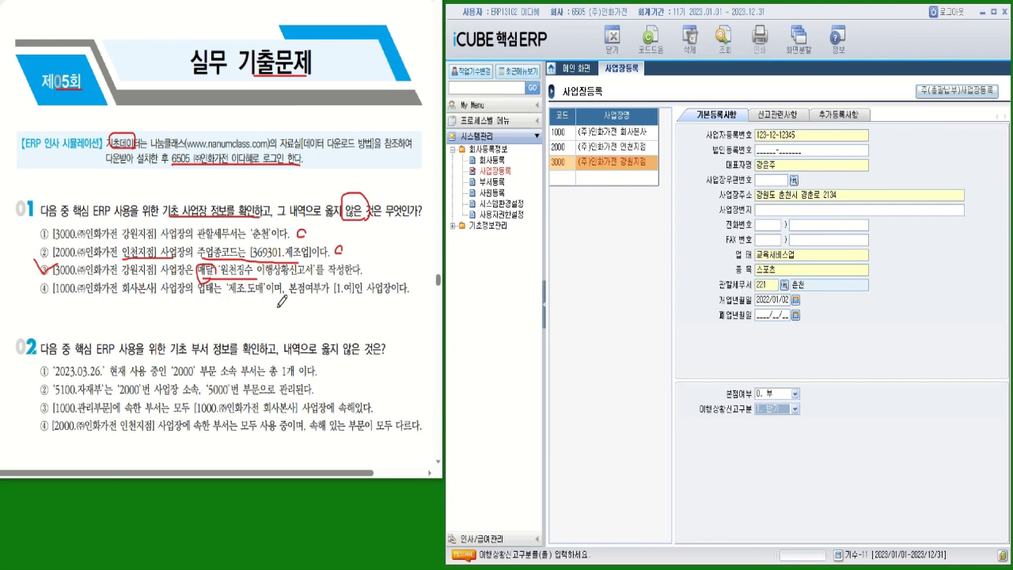
# - Underline option ④'s ending, check the 1000 회사본사's 업태 and 본점여부, and mark the option with an O
pyautogui.moveTo(331, 294); pyautogui.dragTo(409, 294)
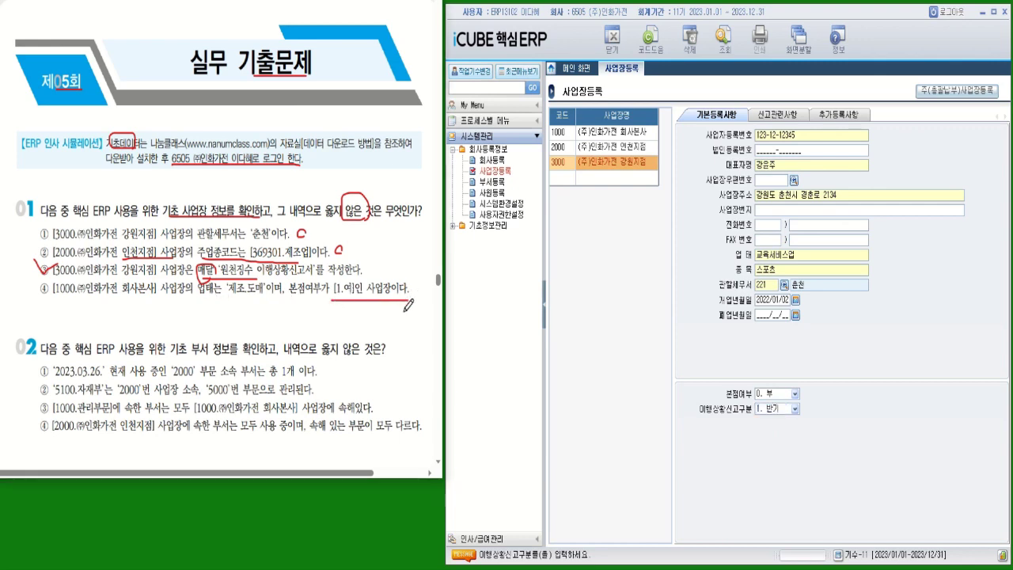
pyautogui.click(637, 133)
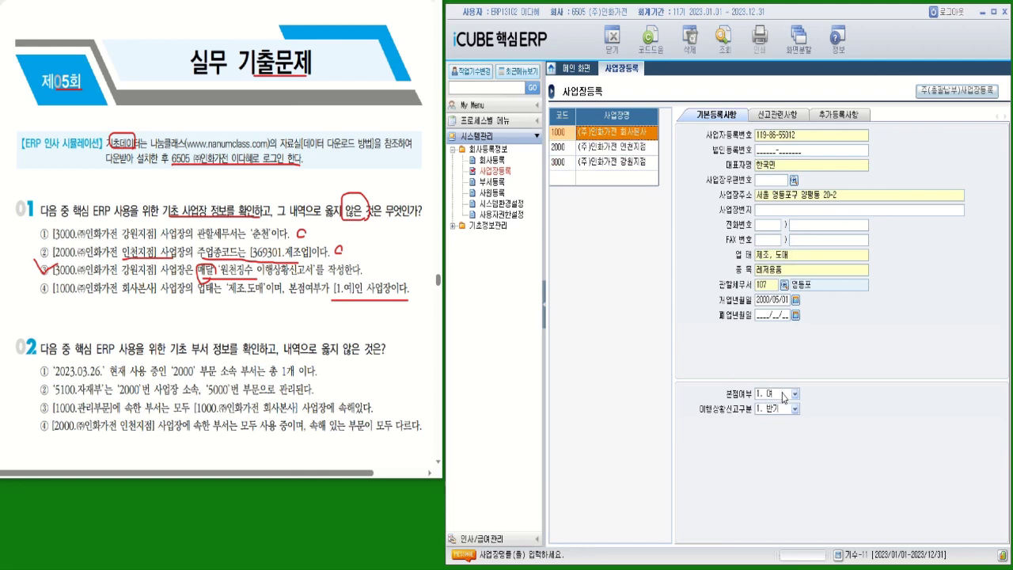
pyautogui.click(778, 116)
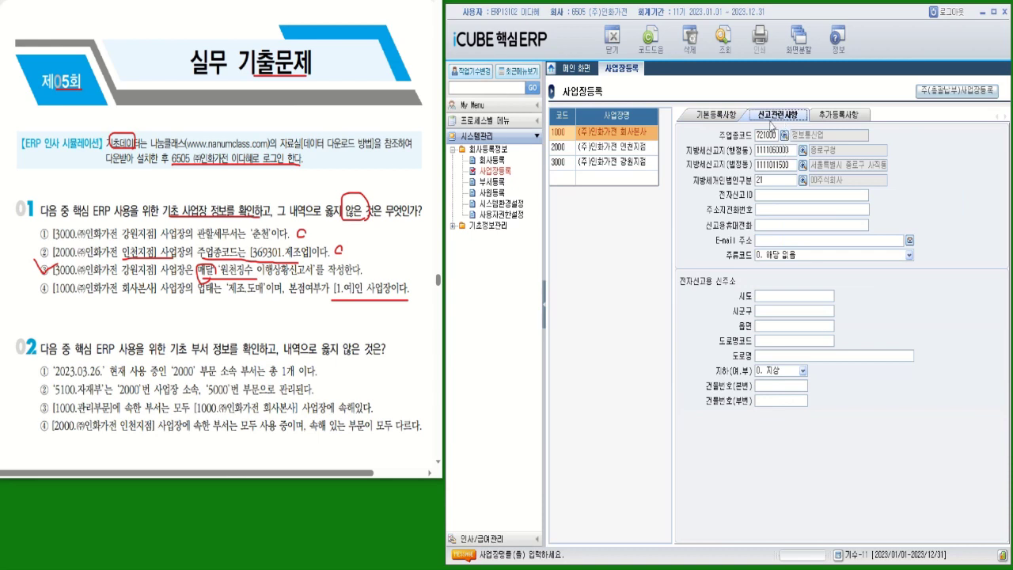
pyautogui.click(723, 115)
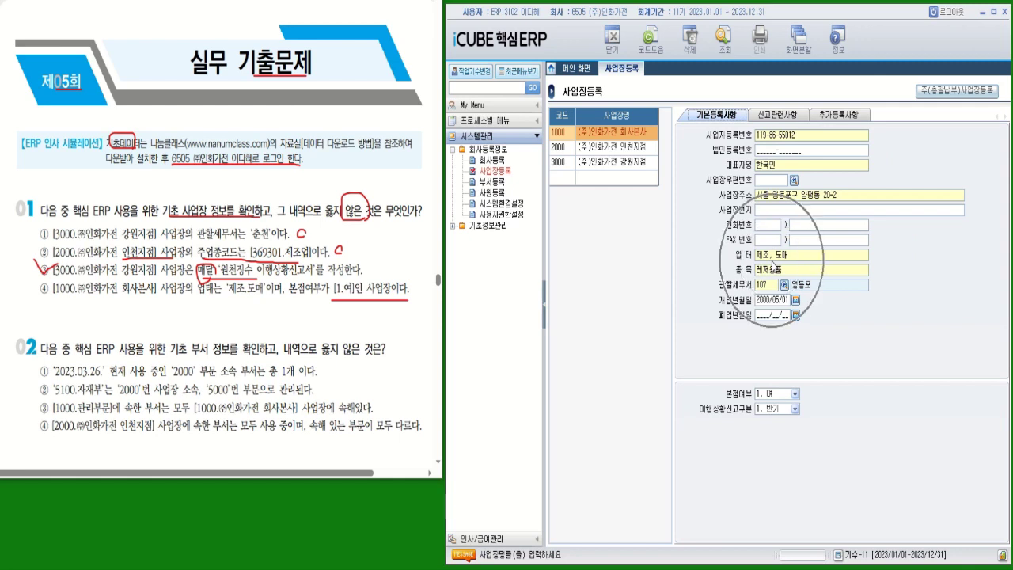
pyautogui.moveTo(412, 285); pyautogui.dragTo(418, 290)
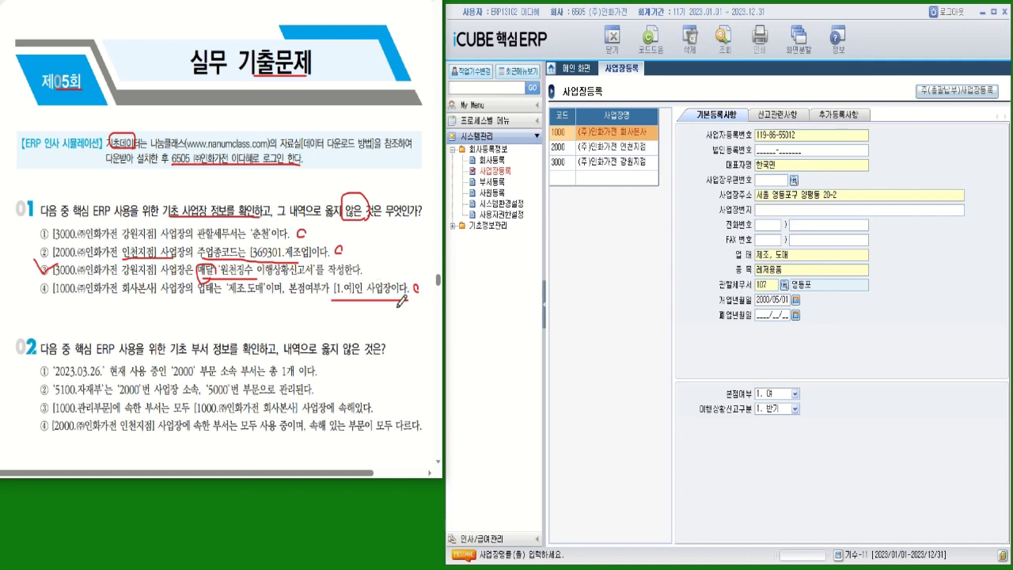
# - Underline question 02's key phrases, open 부서등록, check options ① and ② against the department list, and mark both with an O
pyautogui.moveTo(169, 356); pyautogui.dragTo(256, 357)
pyautogui.click(484, 182)
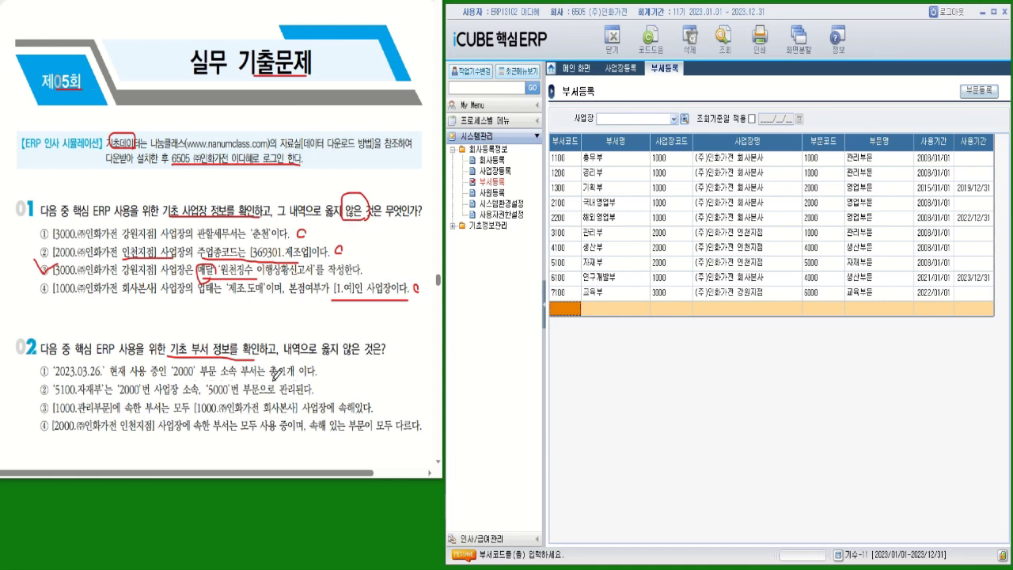
pyautogui.moveTo(269, 379); pyautogui.dragTo(317, 378)
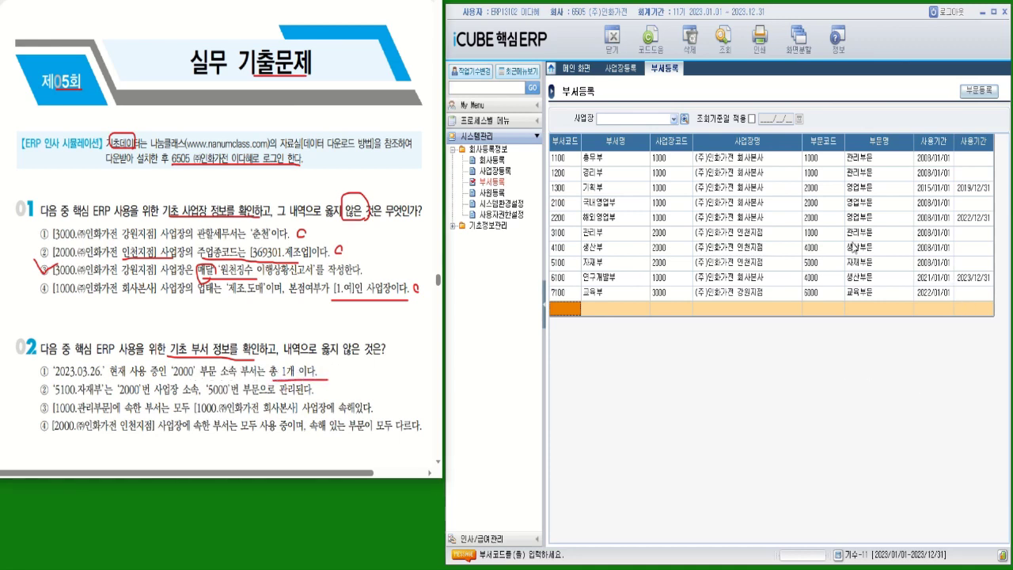
pyautogui.click(824, 188)
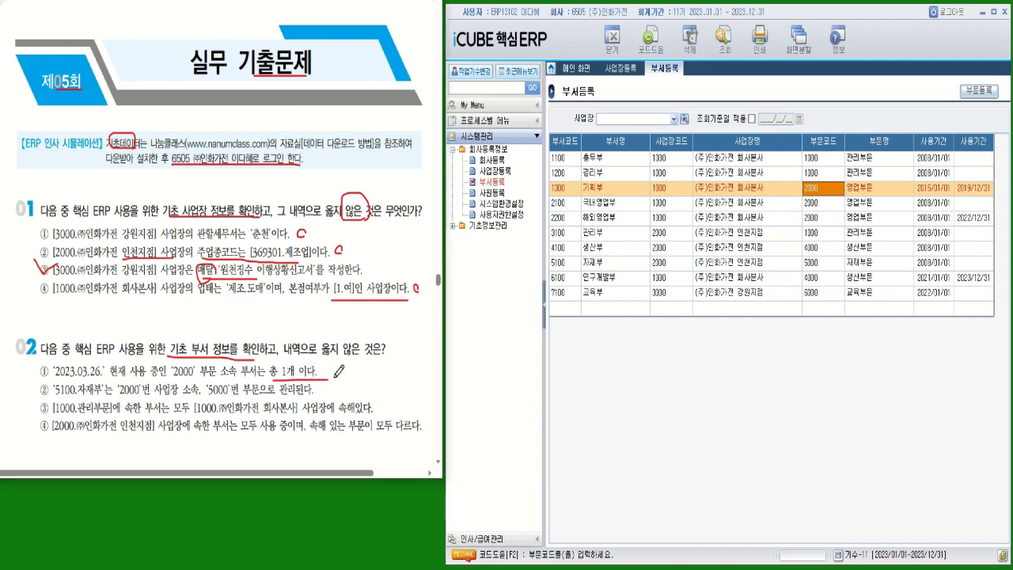
pyautogui.moveTo(333, 369)
pyautogui.mouseDown()
pyautogui.moveTo(334, 377)
pyautogui.moveTo(363, 358)
pyautogui.mouseUp()
pyautogui.click(576, 273)
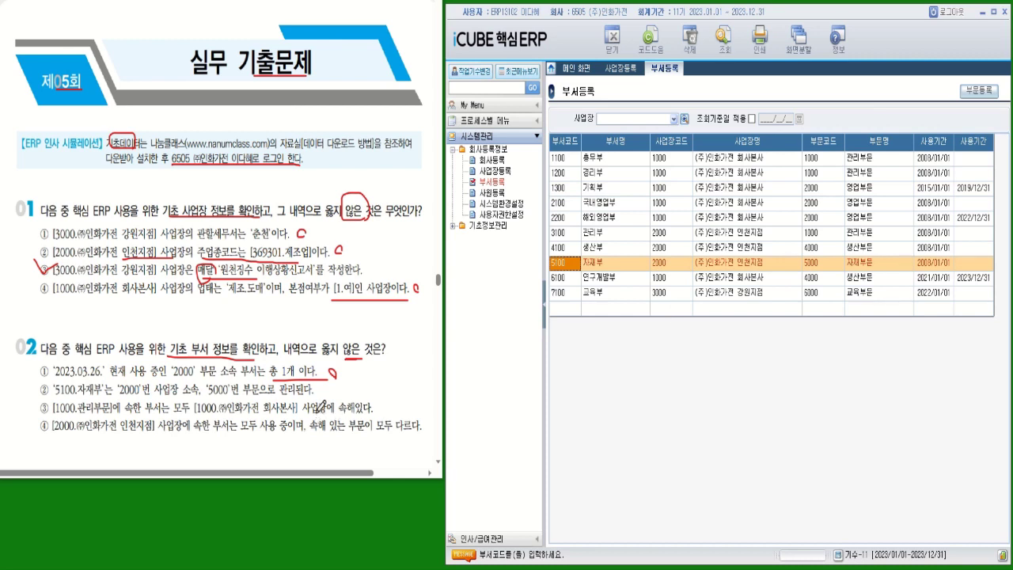
pyautogui.moveTo(327, 388); pyautogui.dragTo(339, 384)
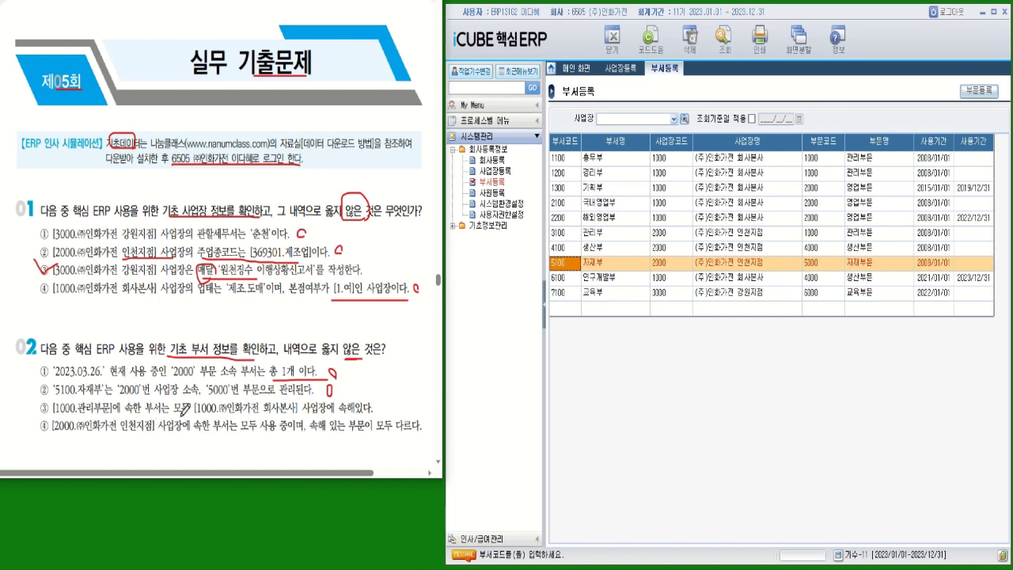
# - Check the workplaces of the 1000 관리부문 departments, tick option ③ as question 02's answer, and annotate option ④
pyautogui.moveTo(266, 414); pyautogui.dragTo(373, 413)
pyautogui.click(818, 162)
pyautogui.click(820, 174)
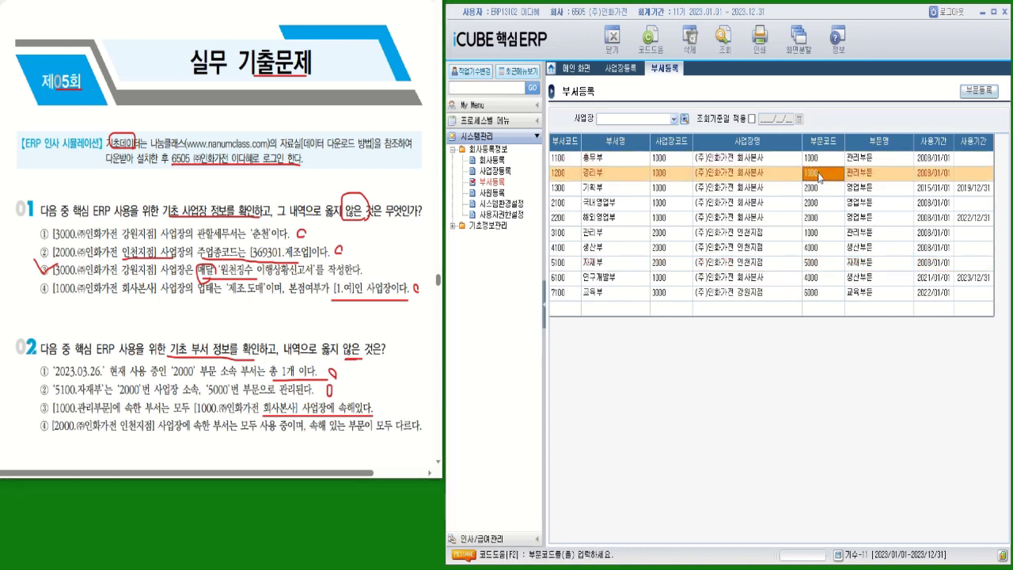
pyautogui.click(823, 236)
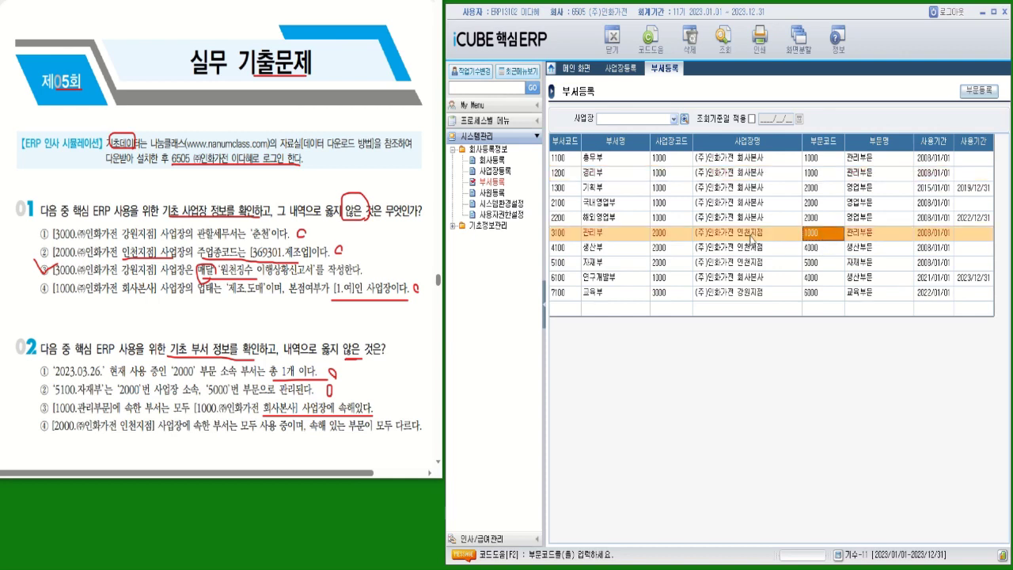
pyautogui.click(751, 235)
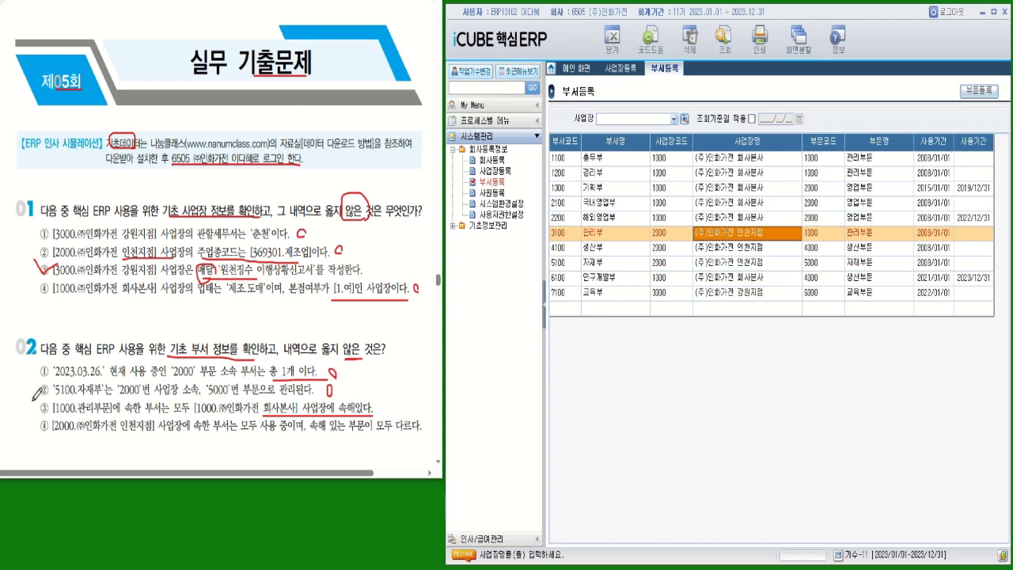
pyautogui.moveTo(35, 398)
pyautogui.mouseDown()
pyautogui.moveTo(48, 408)
pyautogui.moveTo(64, 394)
pyautogui.mouseUp()
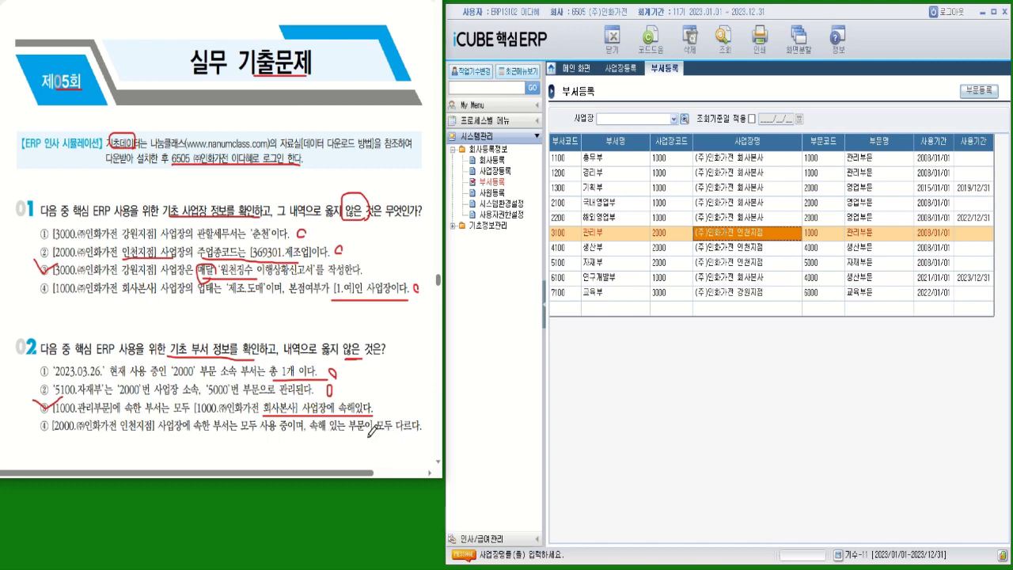
pyautogui.moveTo(369, 432); pyautogui.dragTo(409, 431)
pyautogui.moveTo(431, 420)
pyautogui.mouseDown()
pyautogui.moveTo(421, 428)
pyautogui.moveTo(429, 421)
pyautogui.mouseUp()
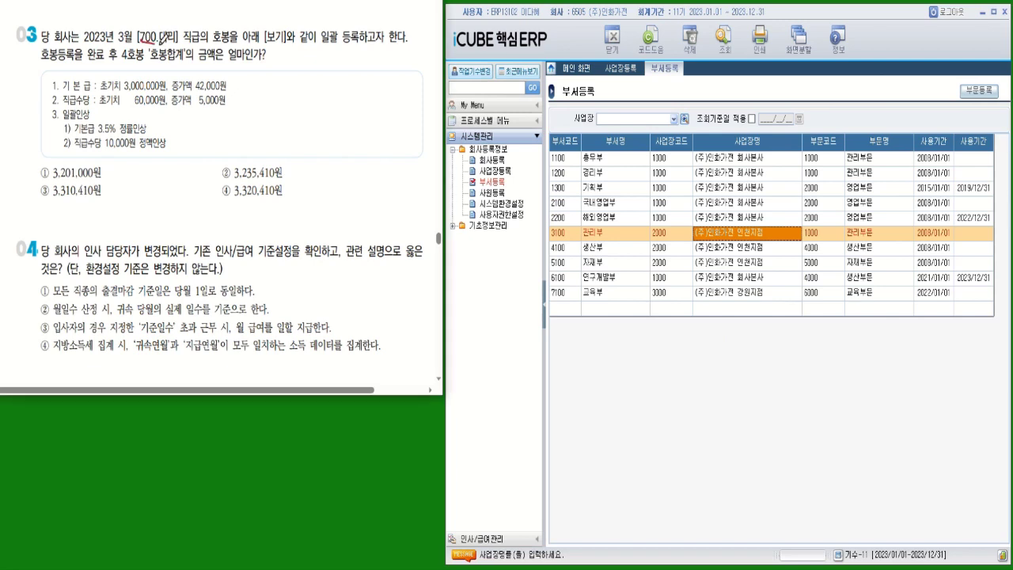
# - Mark 700.대리, 4호봉 호봉합계 and 금액 in question 03, and open 호봉테이블등록 at grade 700 대리
pyautogui.moveTo(139, 45); pyautogui.dragTo(178, 45)
pyautogui.moveTo(119, 62)
pyautogui.mouseDown()
pyautogui.moveTo(199, 61)
pyautogui.moveTo(204, 45)
pyautogui.moveTo(227, 46)
pyautogui.moveTo(223, 63)
pyautogui.moveTo(231, 56)
pyautogui.mouseUp()
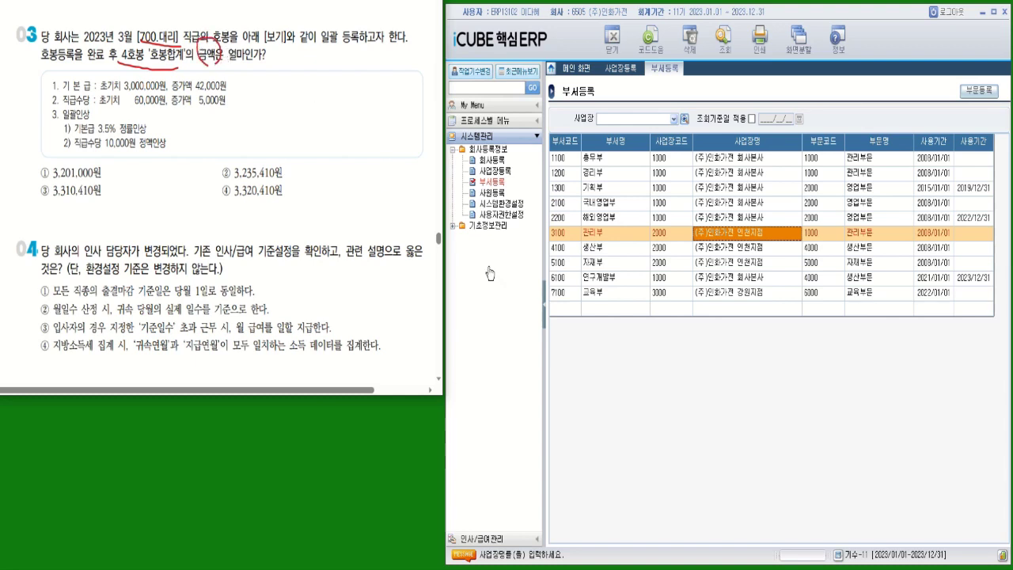
pyautogui.click(507, 540)
pyautogui.click(487, 164)
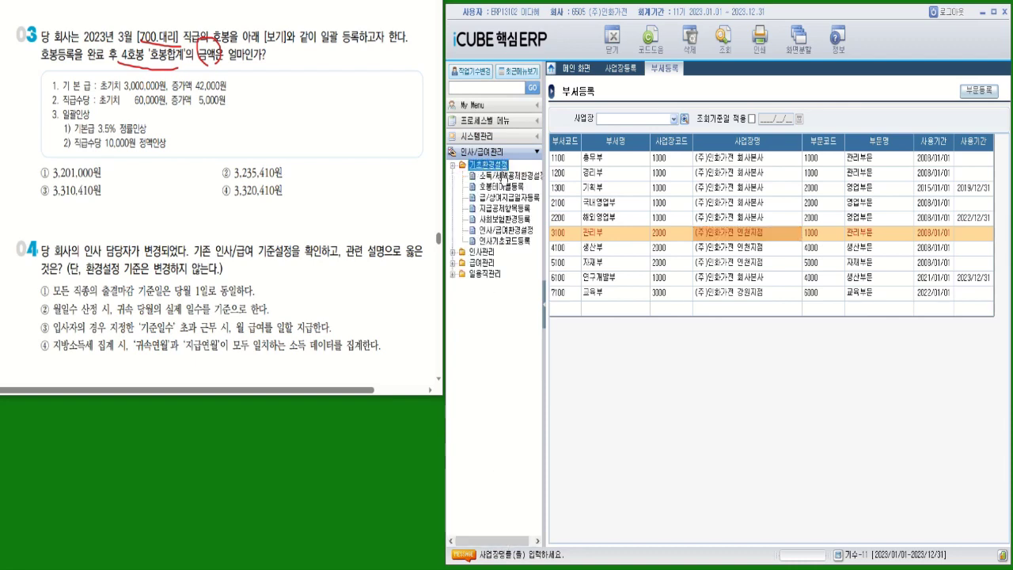
pyautogui.click(507, 188)
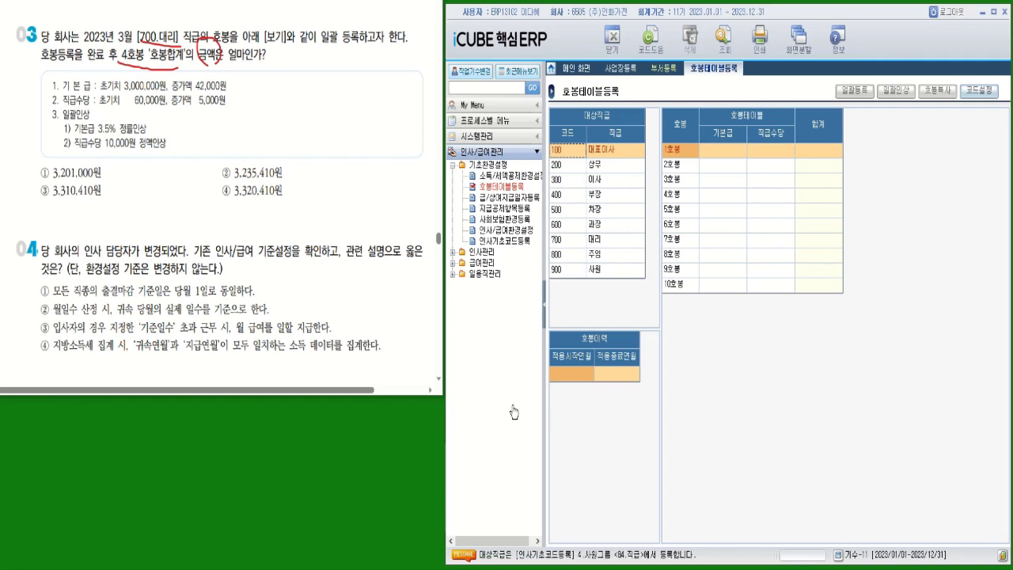
pyautogui.click(578, 246)
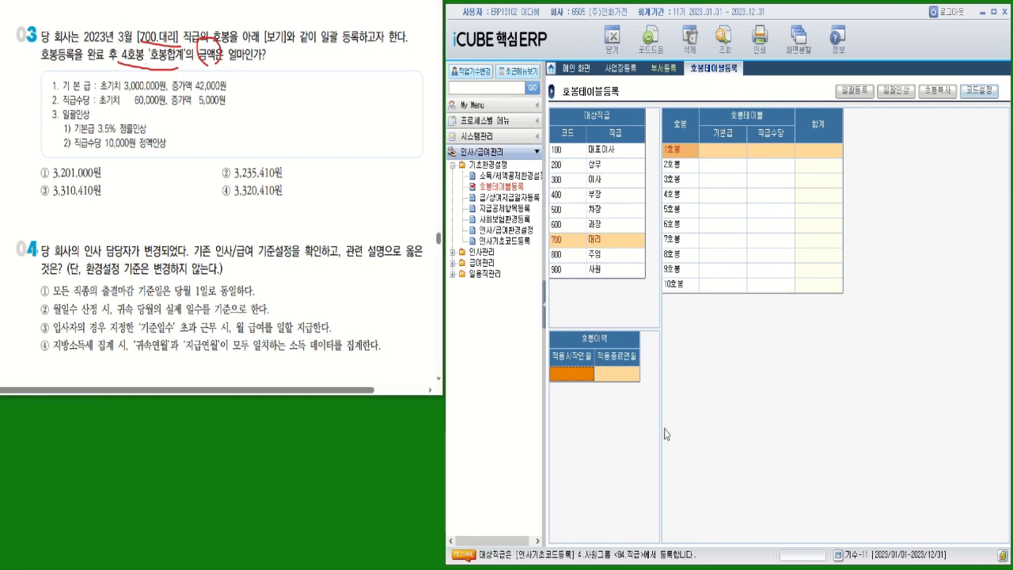
# - Register 2023/03 as the 적용시작연월 in the 호봉이력 for grade 700 대리
pyautogui.click(565, 373)
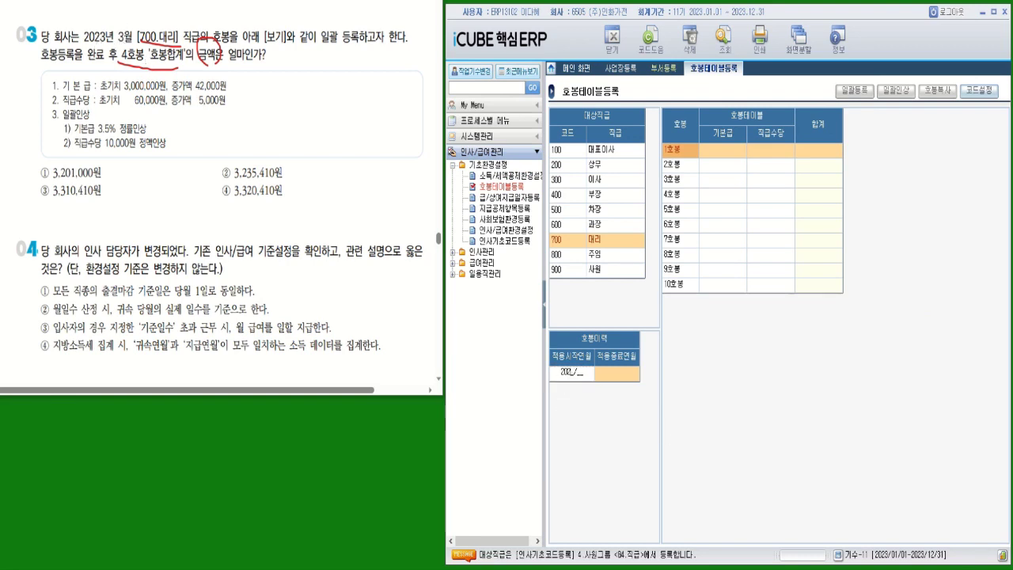
pyautogui.write('202303')
pyautogui.press('Return')
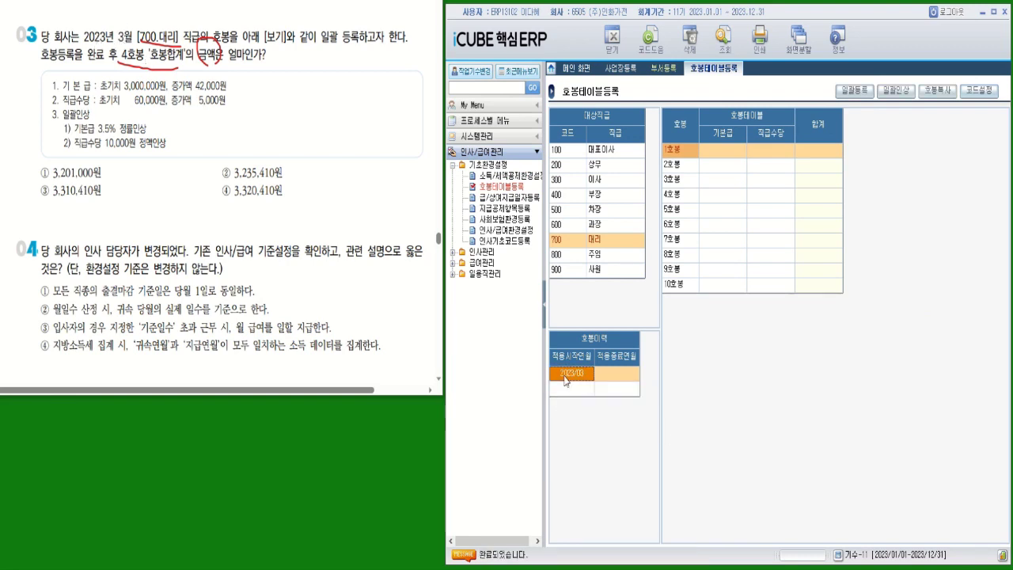
# - Bulk-register the 호봉 table with 기본급 초기치 3,000,000 and 증가액 42,000, and 직급수당 초기치 60,000 and 증가액 5,000
pyautogui.click(865, 101)
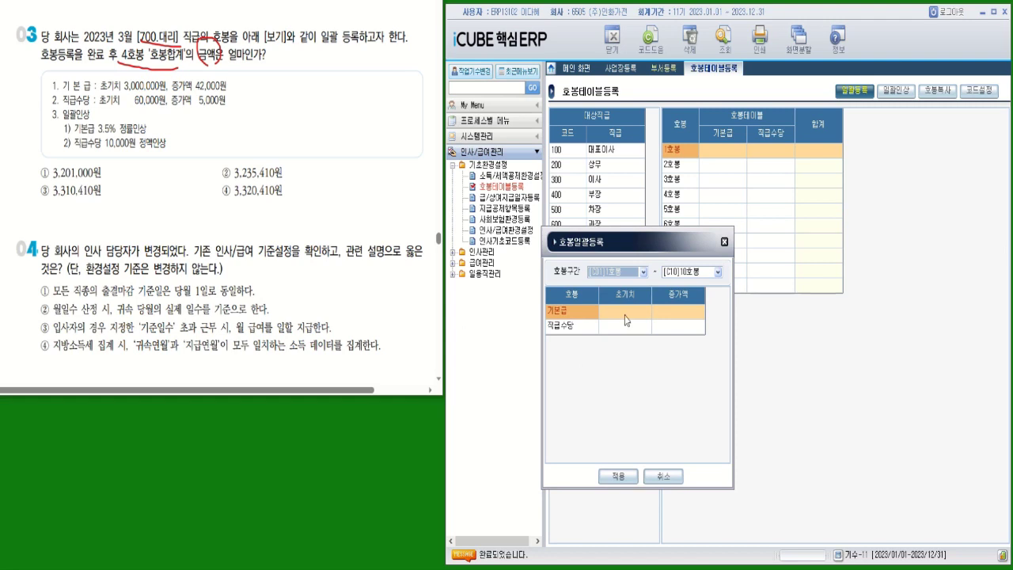
pyautogui.click(625, 312)
pyautogui.write('3000000')
pyautogui.press('Return')
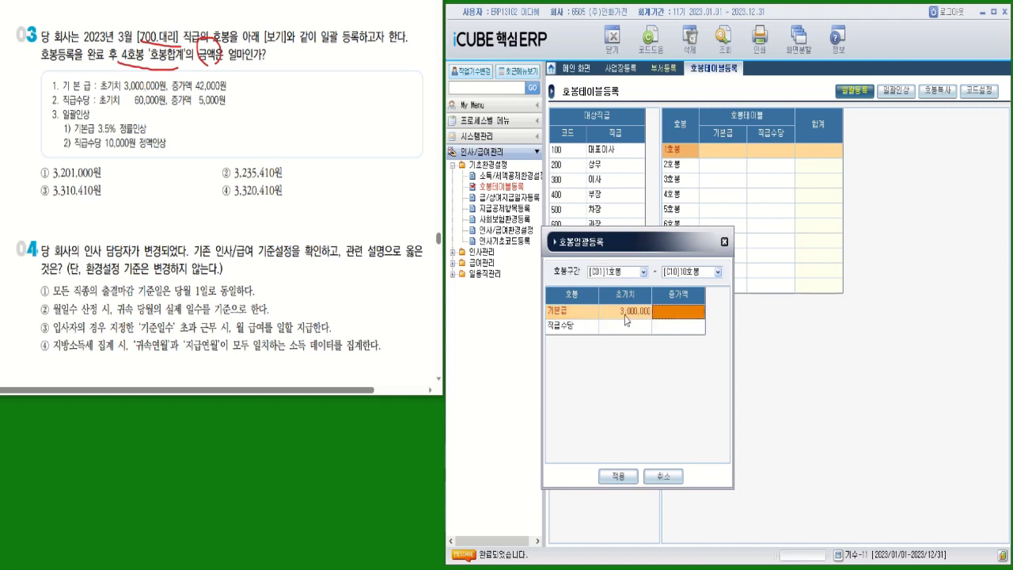
pyautogui.write('420000')
pyautogui.press('Return')
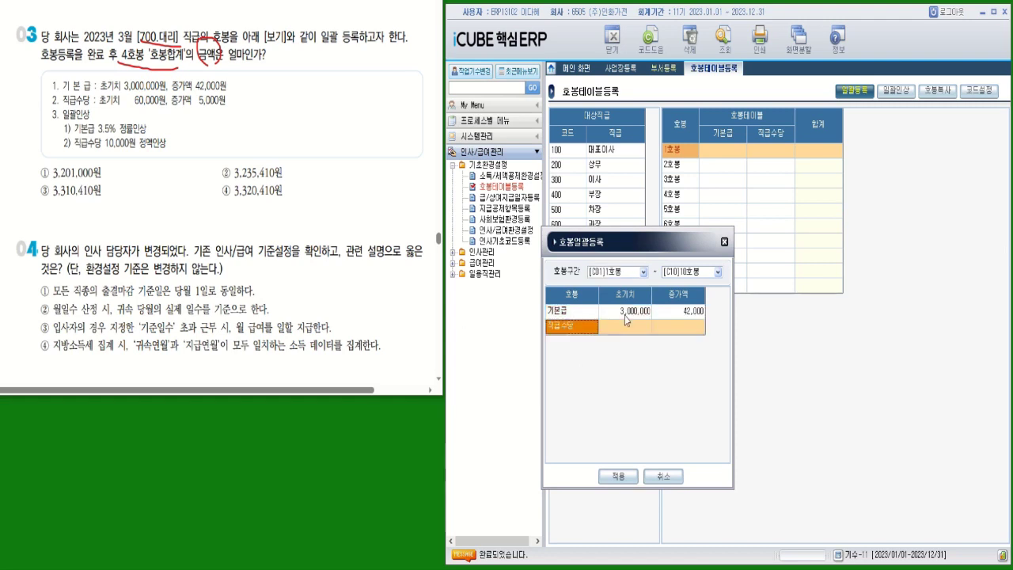
pyautogui.click(624, 327)
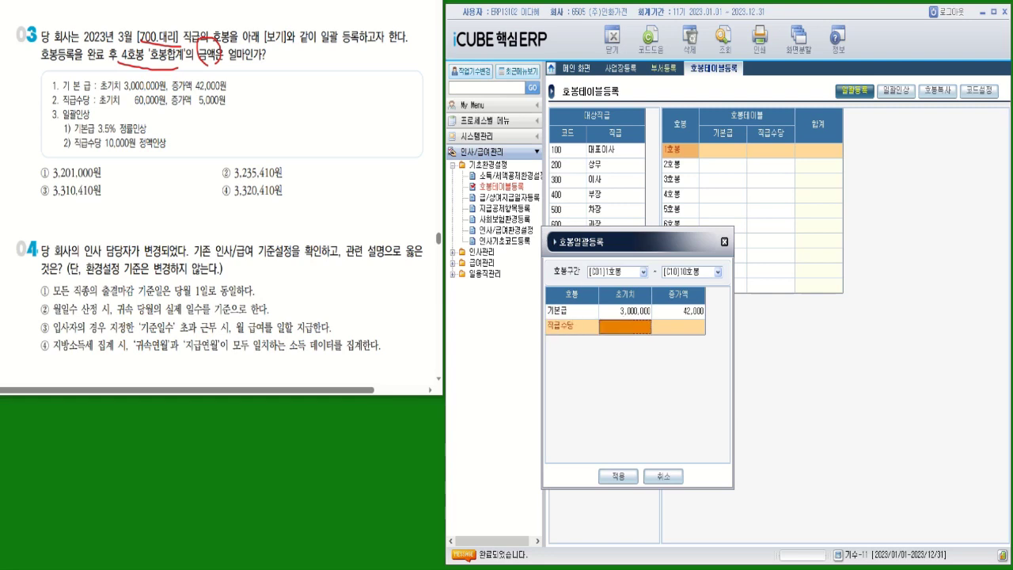
pyautogui.write('600000')
pyautogui.press('Return')
pyautogui.write('5000')
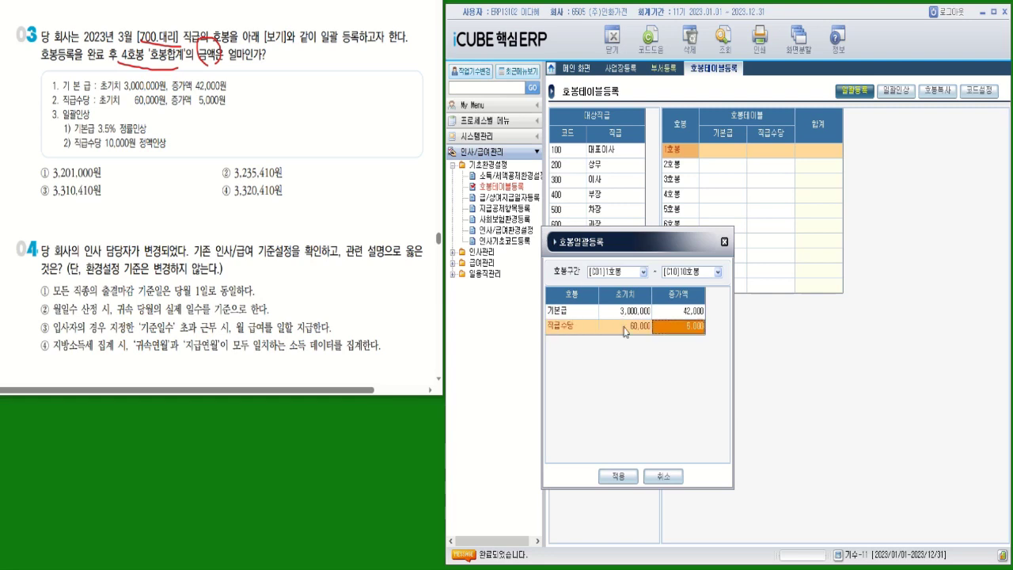
pyautogui.click(618, 475)
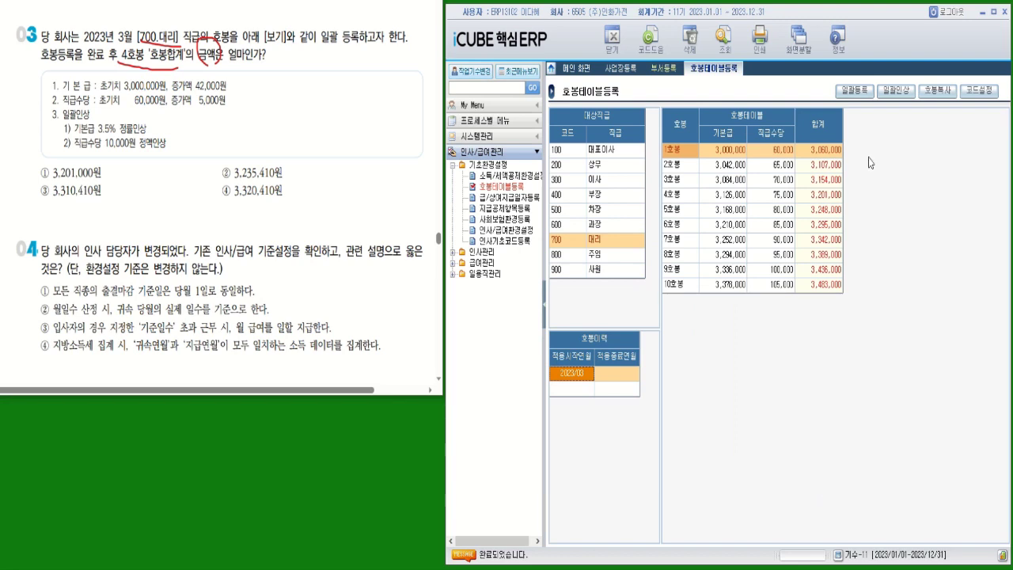
# - Apply a 일괄인상 of 3.5% 정률 to the 기본급 of 1호봉 through 10호봉
pyautogui.click(894, 91)
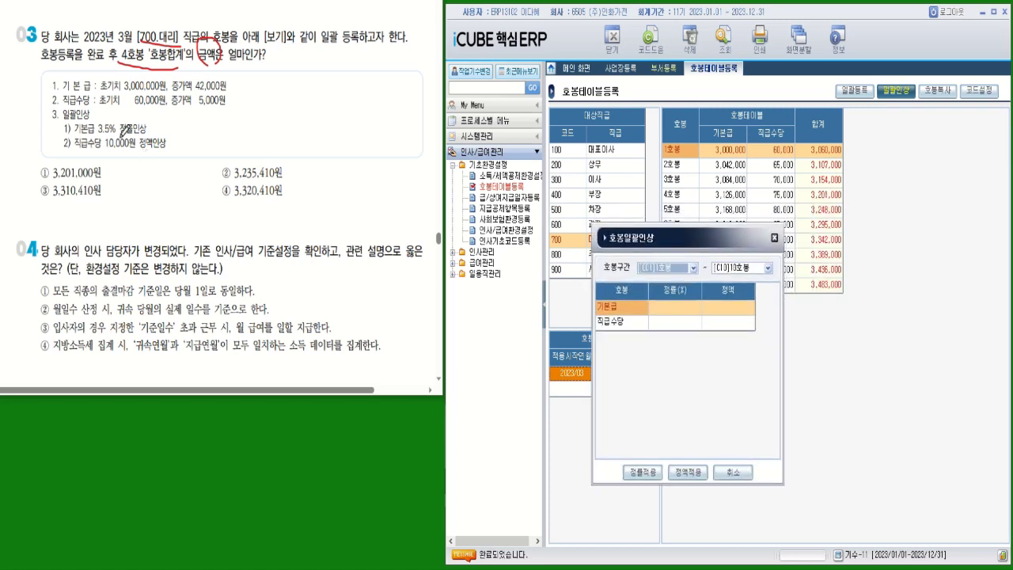
pyautogui.click(685, 313)
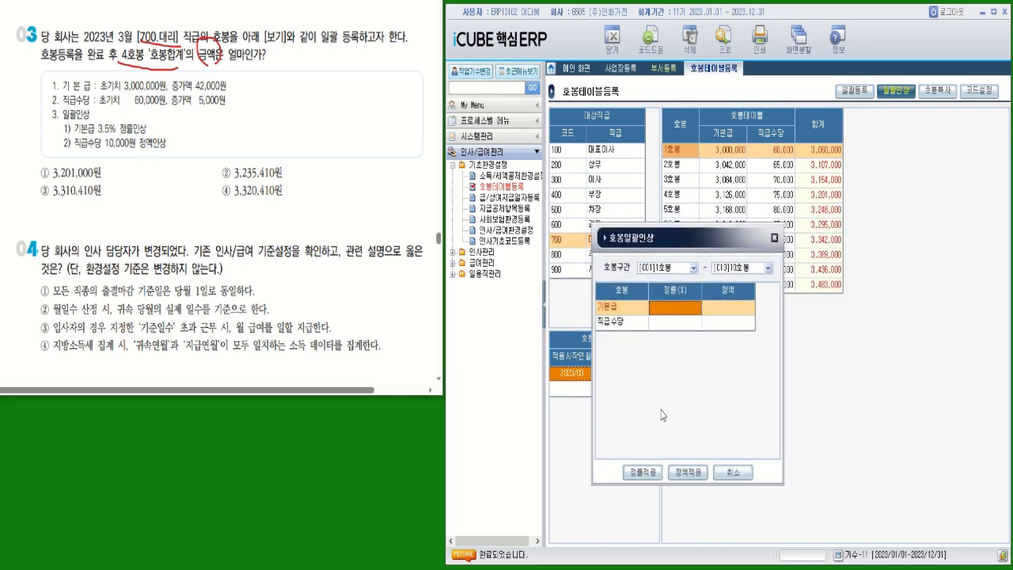
pyautogui.write('3.5')
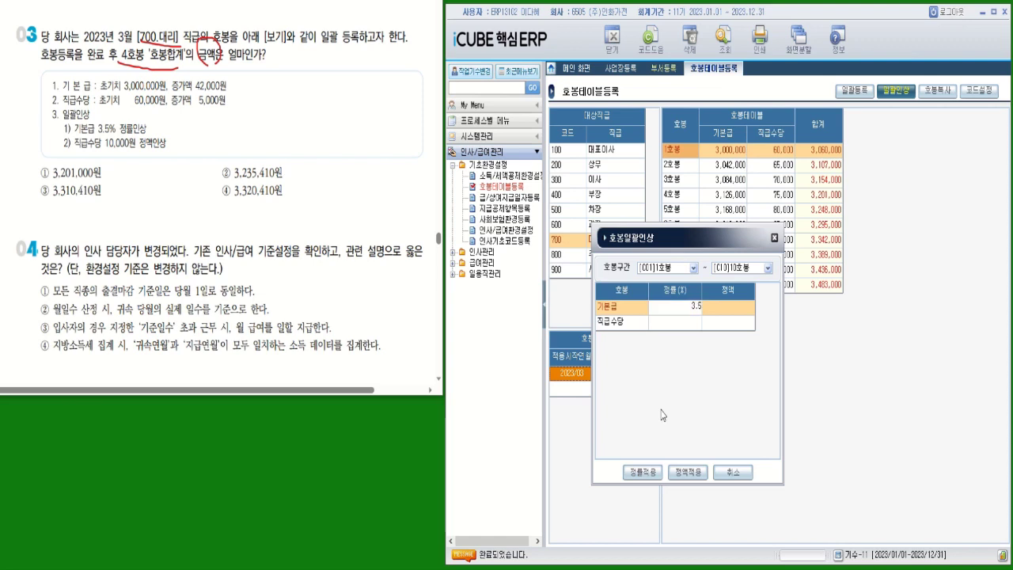
pyautogui.click(715, 326)
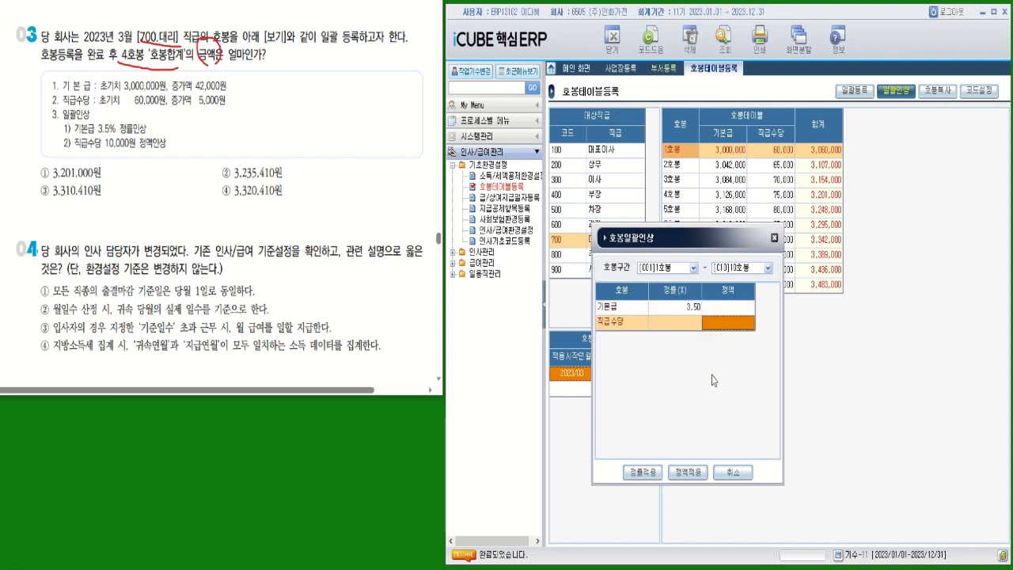
pyautogui.click(643, 472)
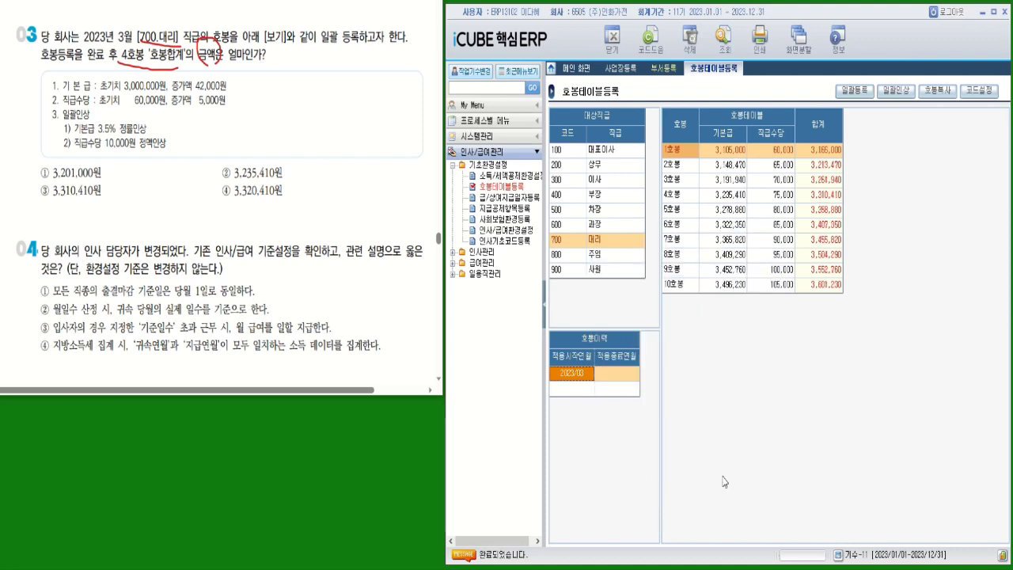
# - Apply a 일괄인상 of 10,000 정액 to the 직급수당 of 1호봉 through 10호봉
pyautogui.click(903, 95)
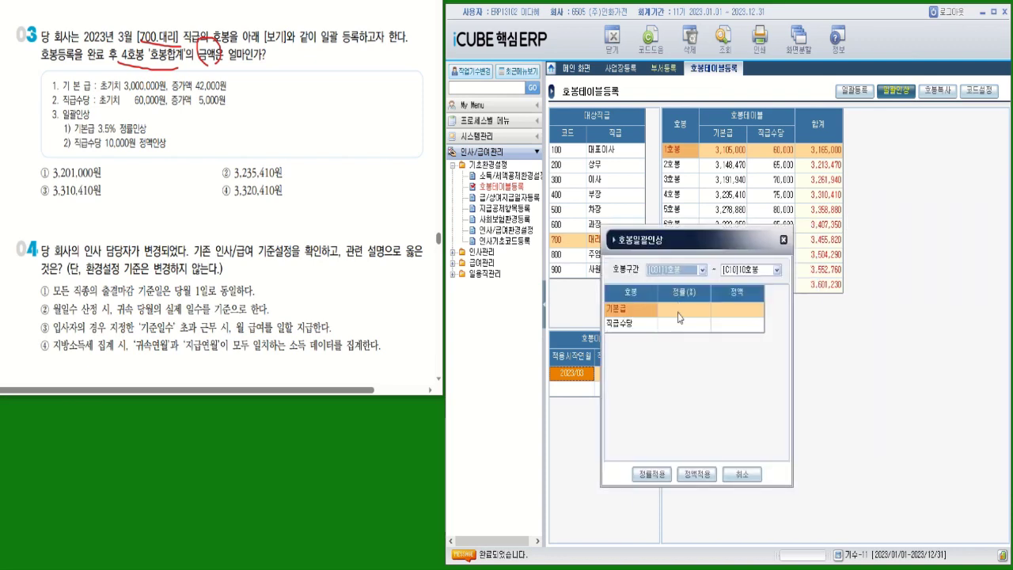
pyautogui.click(745, 326)
pyautogui.write('10000')
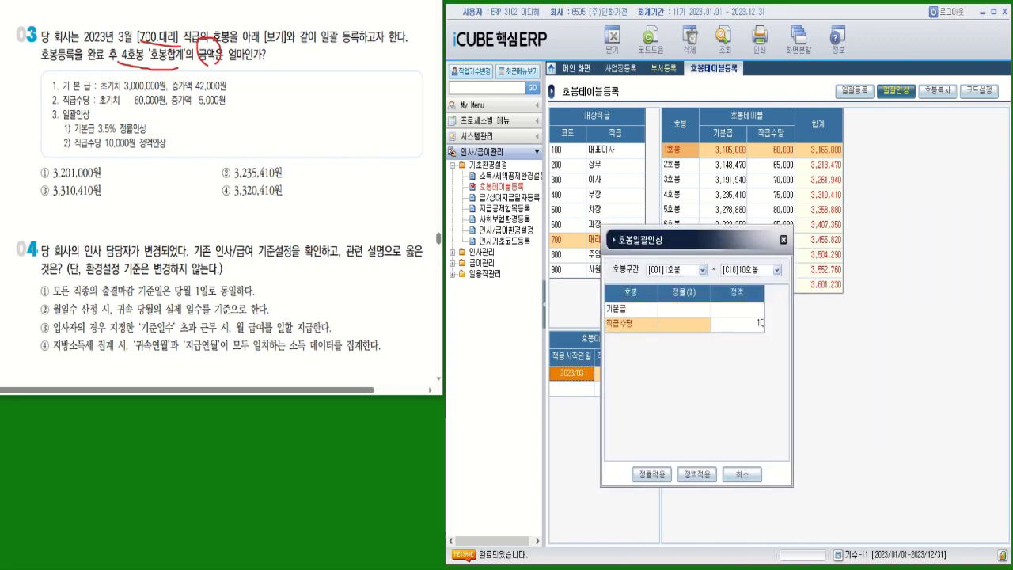
pyautogui.press('Return')
pyautogui.click(697, 474)
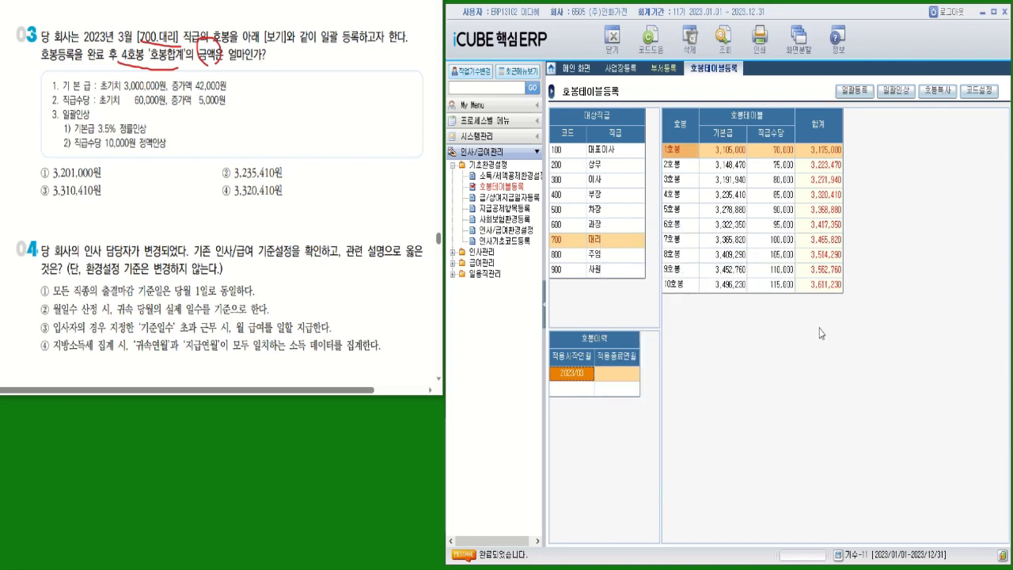
# - Check the 4호봉 합계 in the table and box option ④ 3,320,410원 as question 03's answer
pyautogui.click(686, 201)
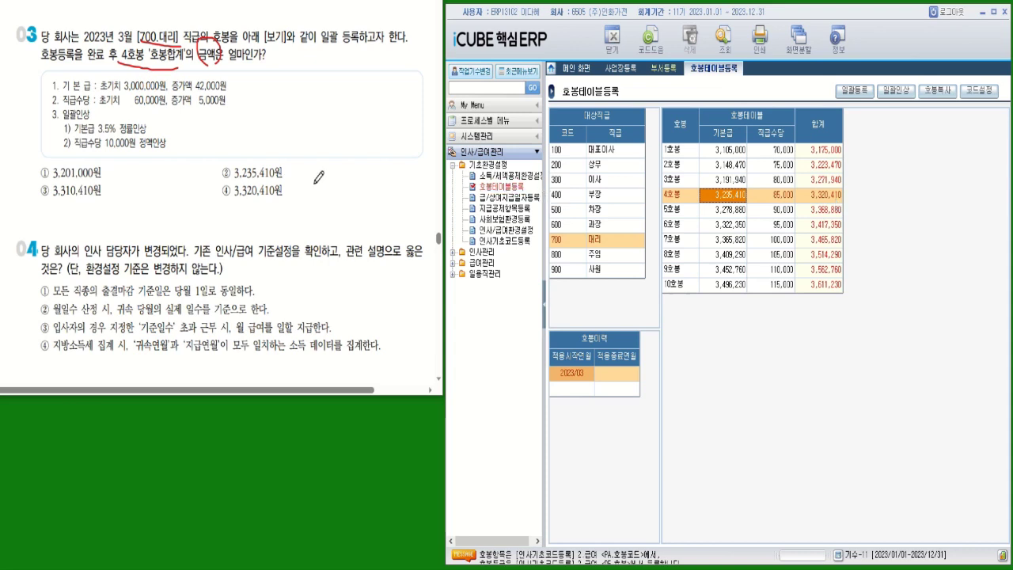
pyautogui.moveTo(209, 201); pyautogui.dragTo(293, 201)
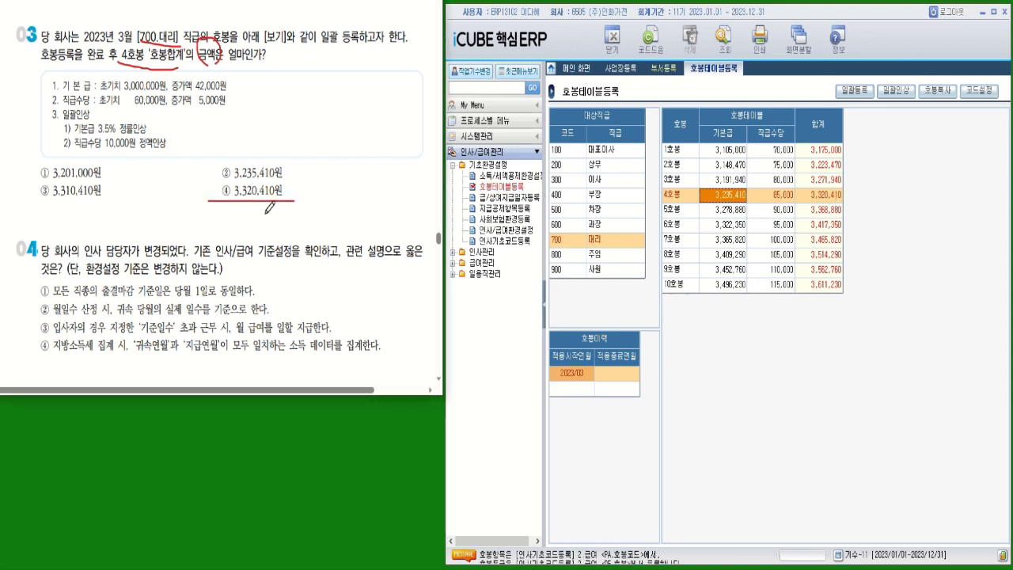
pyautogui.moveTo(207, 189)
pyautogui.mouseDown()
pyautogui.moveTo(289, 183)
pyautogui.moveTo(292, 204)
pyautogui.mouseUp()
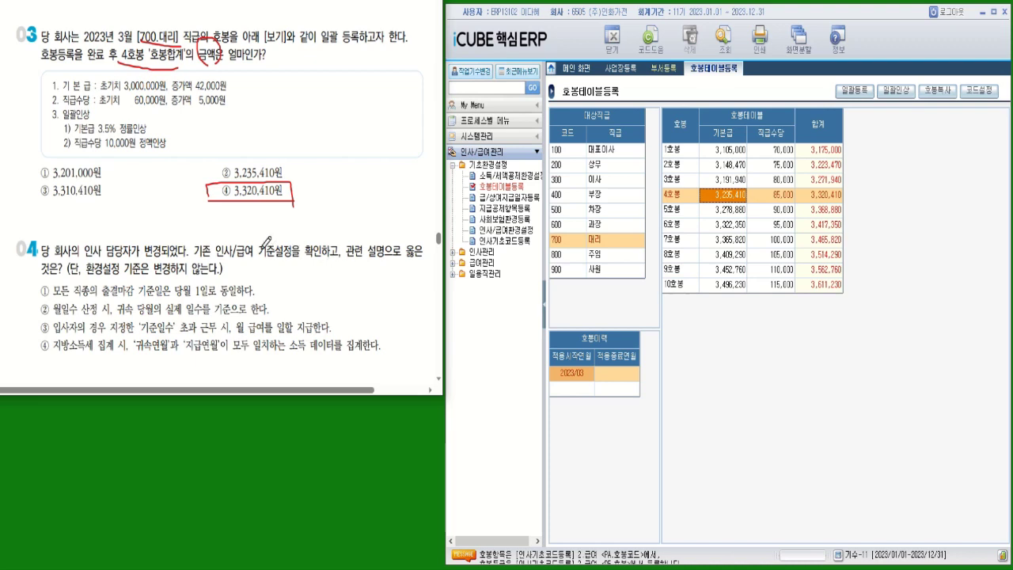
# - Underline 기준설정 in question 04, check option ①'s underlined 당월 1일로 동일하다 against 인사/급여환경설정, and cross the option out
pyautogui.moveTo(258, 256); pyautogui.dragTo(293, 255)
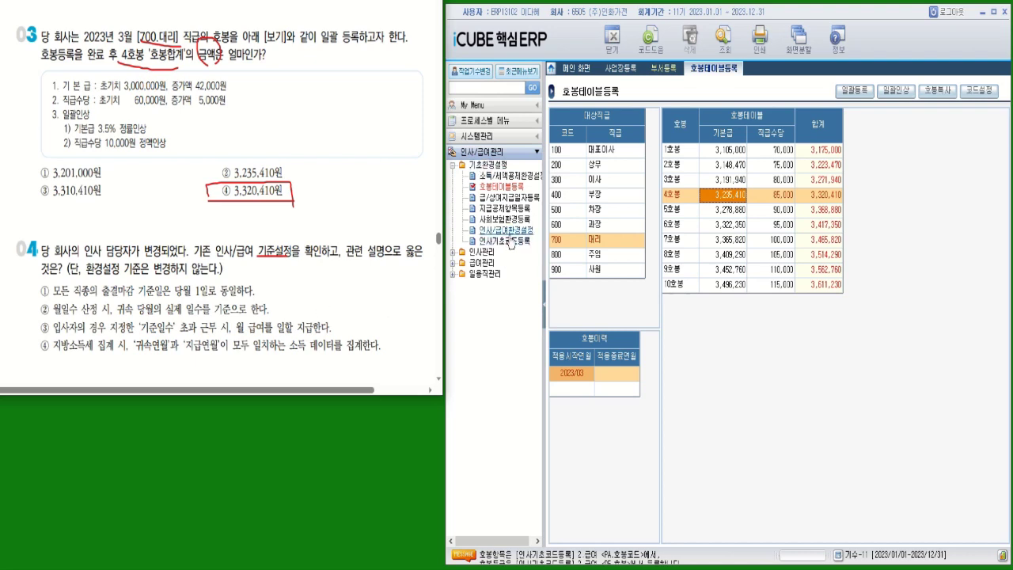
pyautogui.click(507, 230)
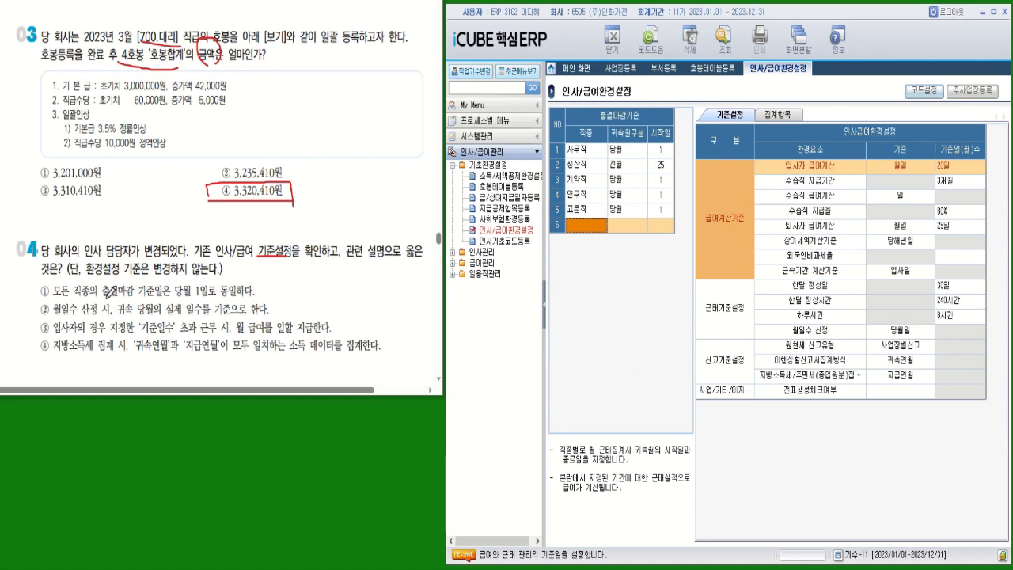
pyautogui.moveTo(171, 298); pyautogui.dragTo(254, 297)
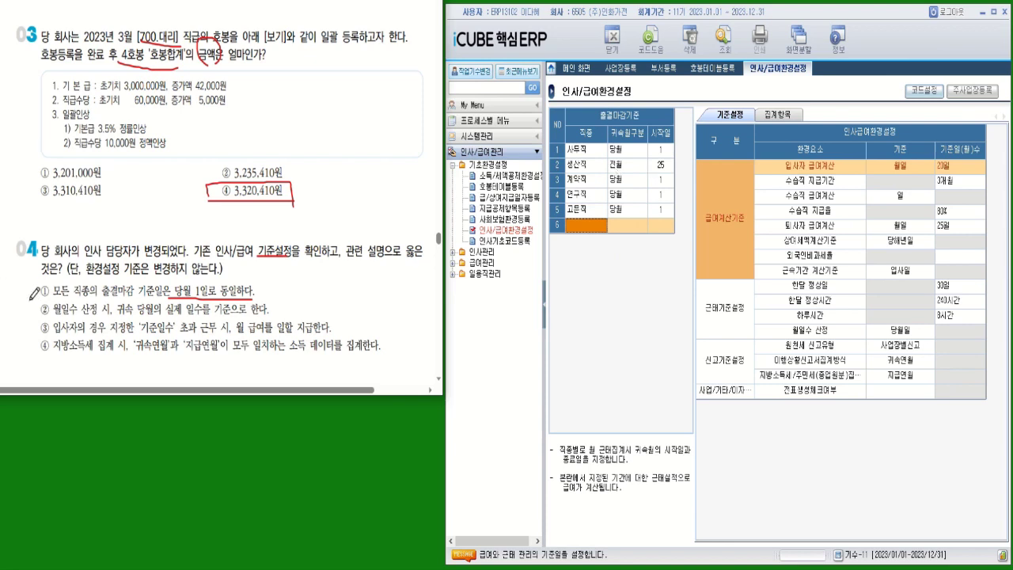
pyautogui.moveTo(36, 298); pyautogui.dragTo(57, 278)
# - Underline the key phrases of question 04's options ② and ③, mark ② with an O, and cross out ③
pyautogui.moveTo(156, 318); pyautogui.dragTo(235, 319)
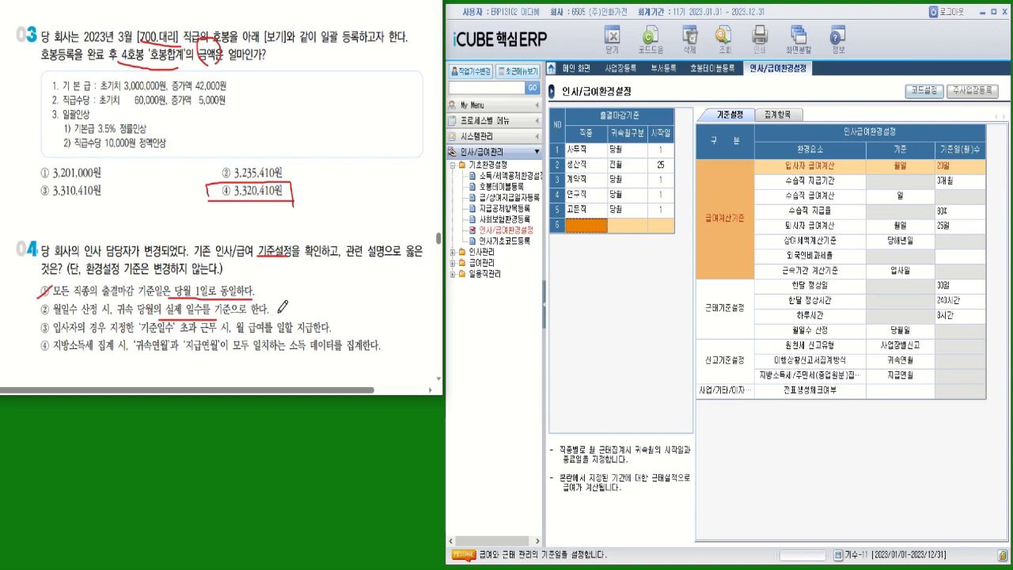
pyautogui.moveTo(282, 299); pyautogui.dragTo(278, 313)
pyautogui.moveTo(230, 332); pyautogui.dragTo(322, 333)
pyautogui.moveTo(39, 326); pyautogui.dragTo(51, 318)
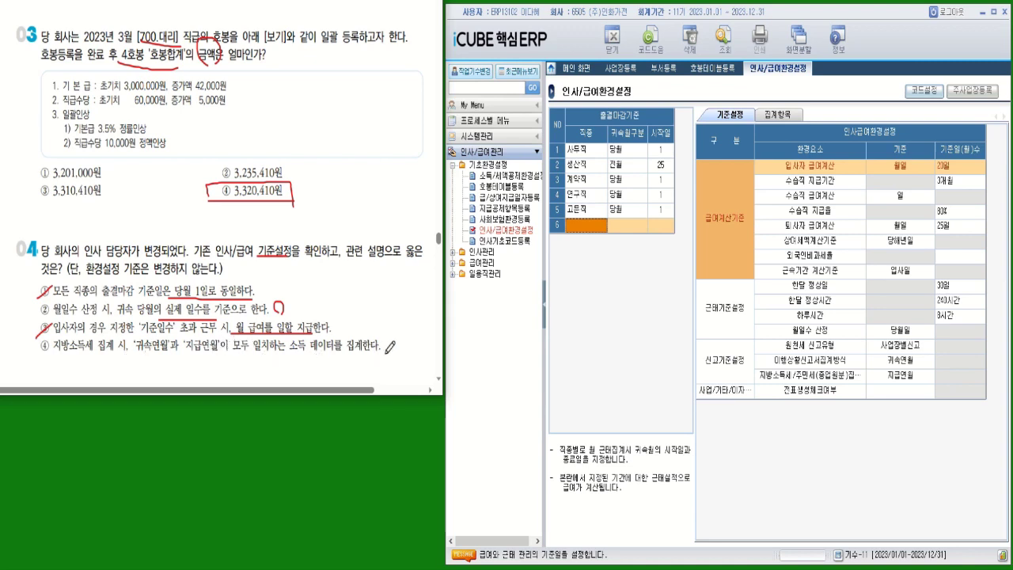
# - Underline and cross out question 04's option ④, and mark option ② as the answer
pyautogui.moveTo(385, 352); pyautogui.dragTo(155, 354)
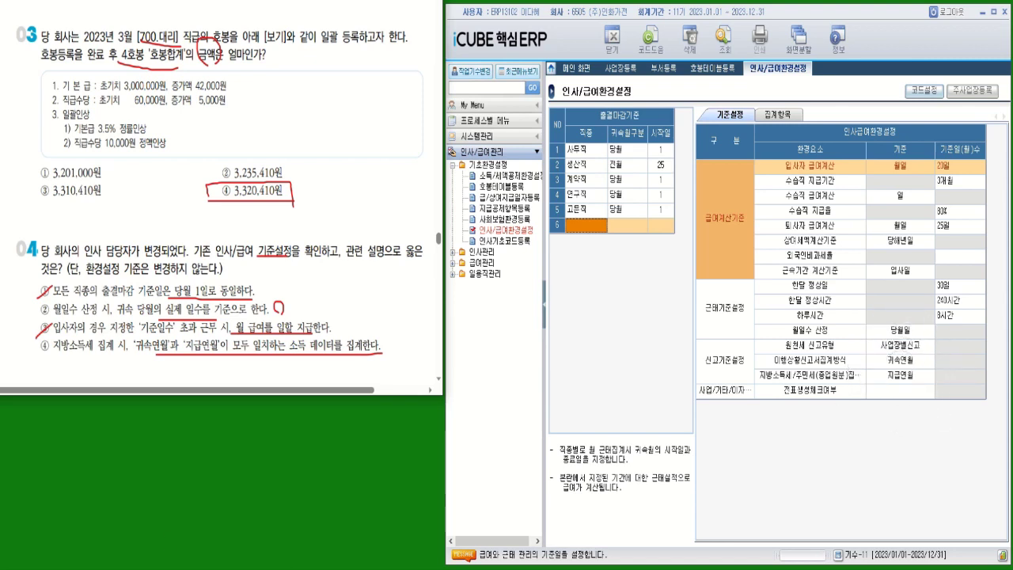
pyautogui.moveTo(48, 339); pyautogui.dragTo(38, 353)
pyautogui.moveTo(48, 290); pyautogui.dragTo(49, 306)
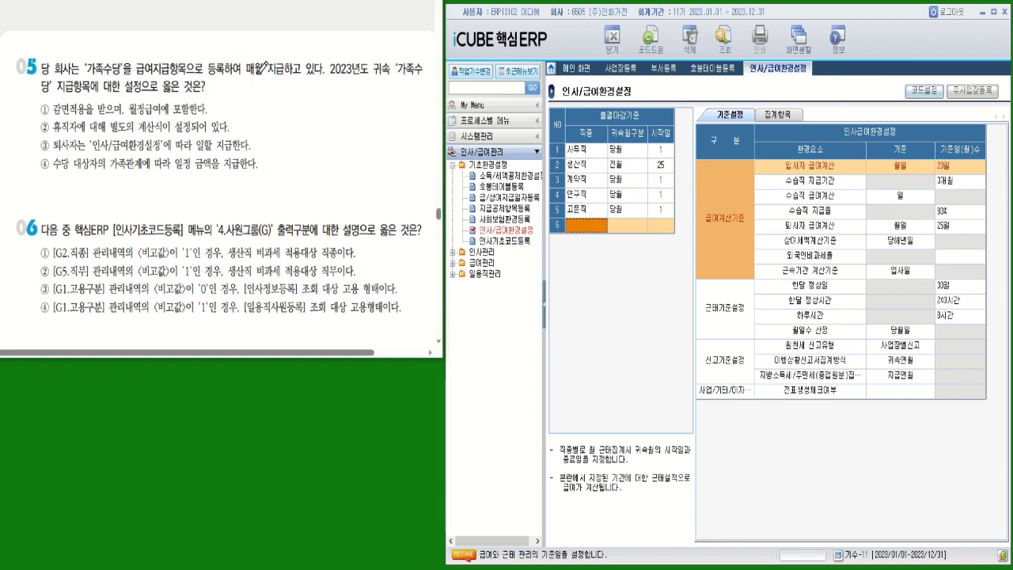
# - Underline 가족수당 and 지급항목에 대한 설정으로 in question 05 and circle 옳은
pyautogui.moveTo(87, 75); pyautogui.dragTo(127, 76)
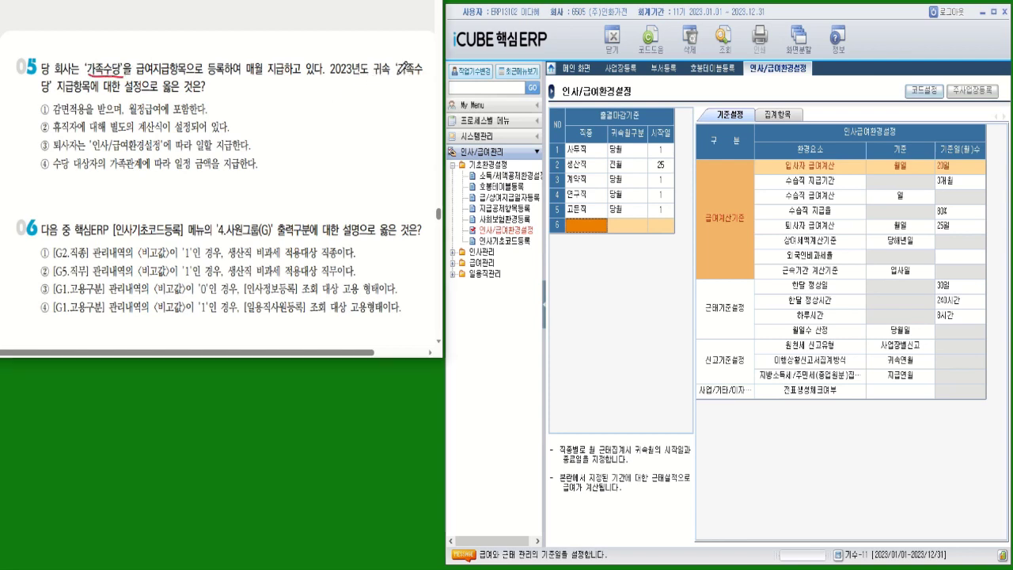
pyautogui.moveTo(399, 75); pyautogui.dragTo(417, 73)
pyautogui.moveTo(53, 90)
pyautogui.mouseDown()
pyautogui.moveTo(198, 90)
pyautogui.moveTo(183, 72)
pyautogui.moveTo(174, 100)
pyautogui.mouseUp()
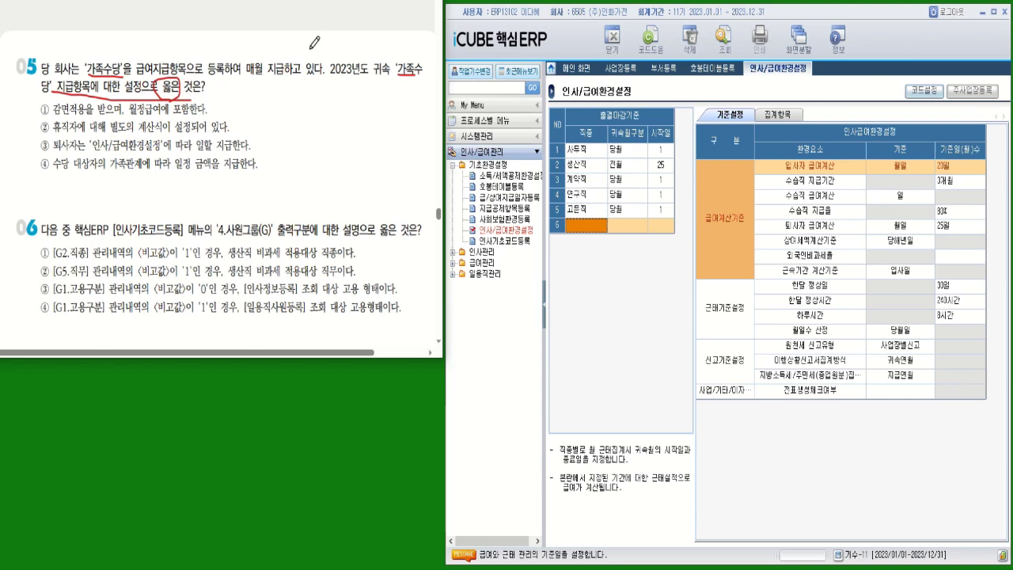
# - Open 지급공제항목등록 and retrieve the 2023 items with 급여구분 급여 and 지급/공제구분 지급
pyautogui.click(516, 209)
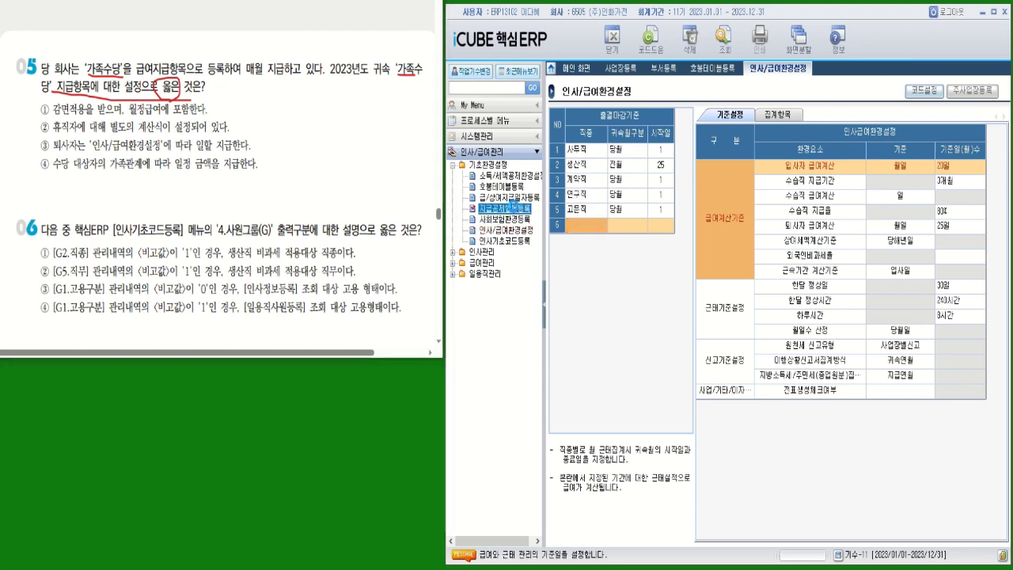
pyautogui.click(670, 119)
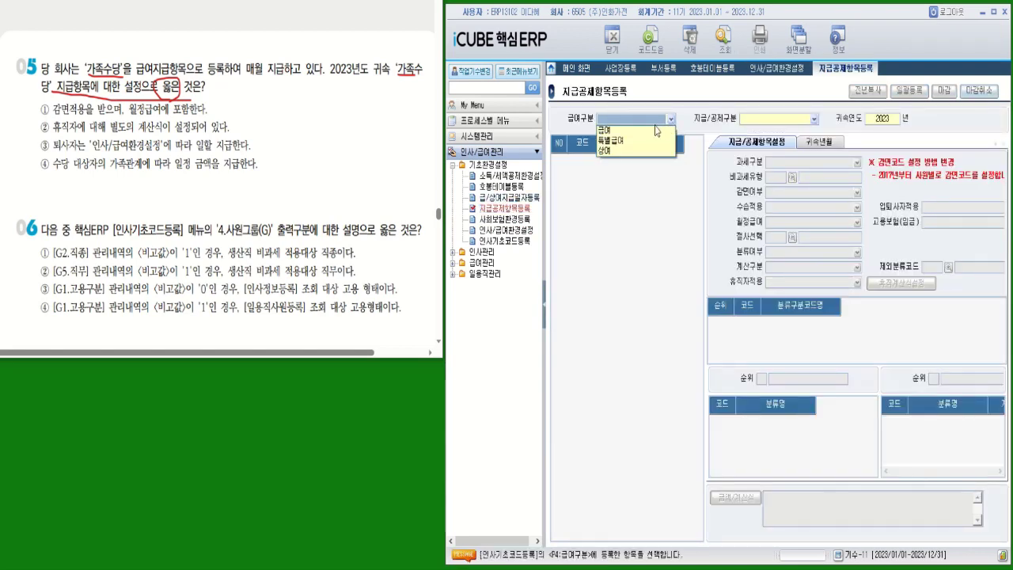
pyautogui.click(647, 137)
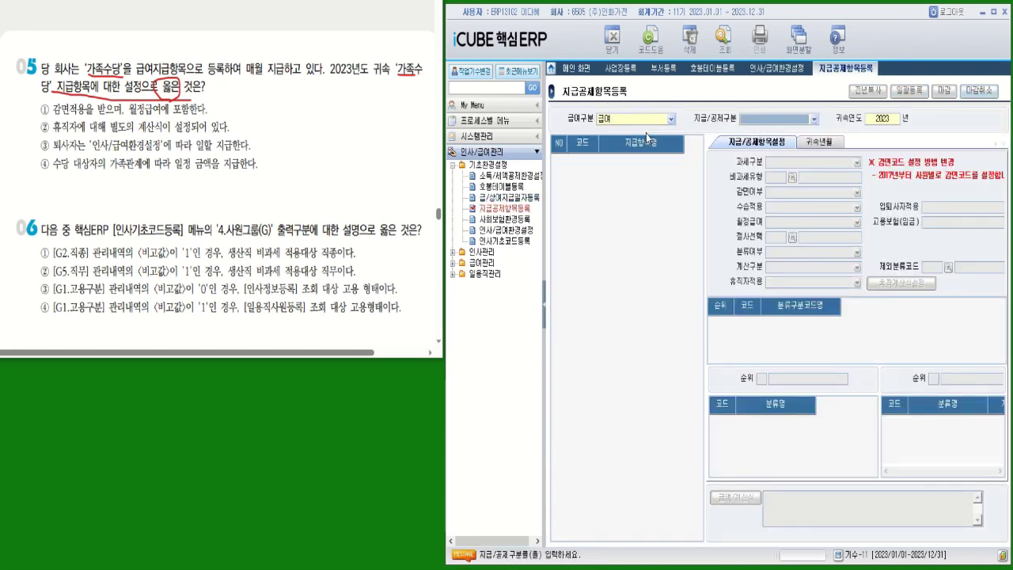
pyautogui.click(813, 119)
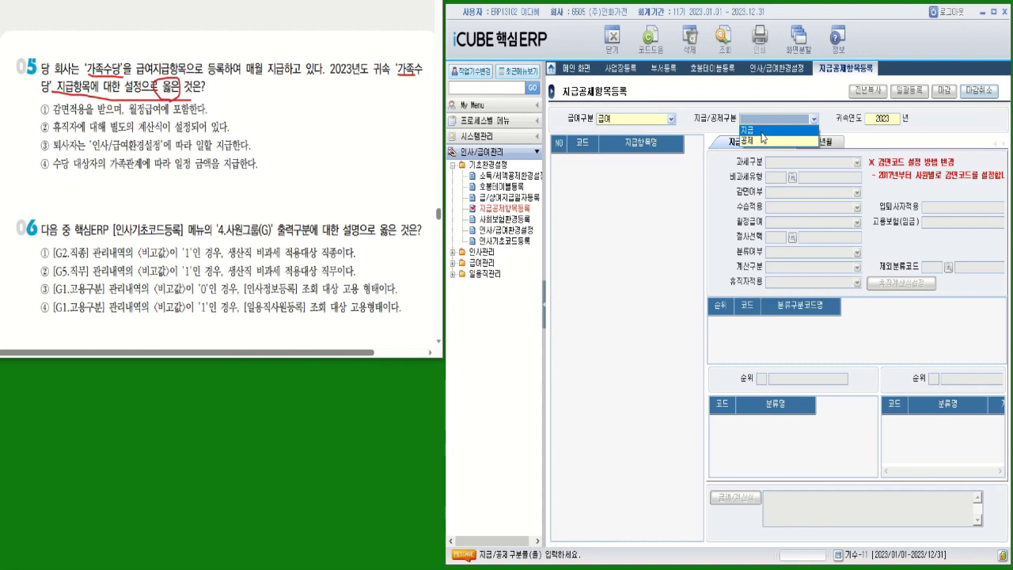
pyautogui.click(770, 131)
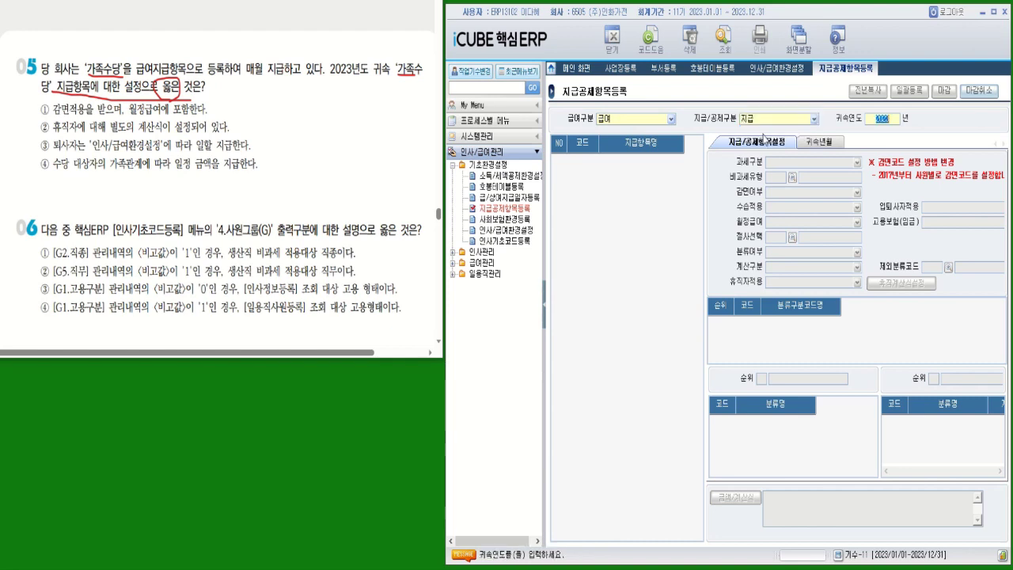
pyautogui.click(723, 37)
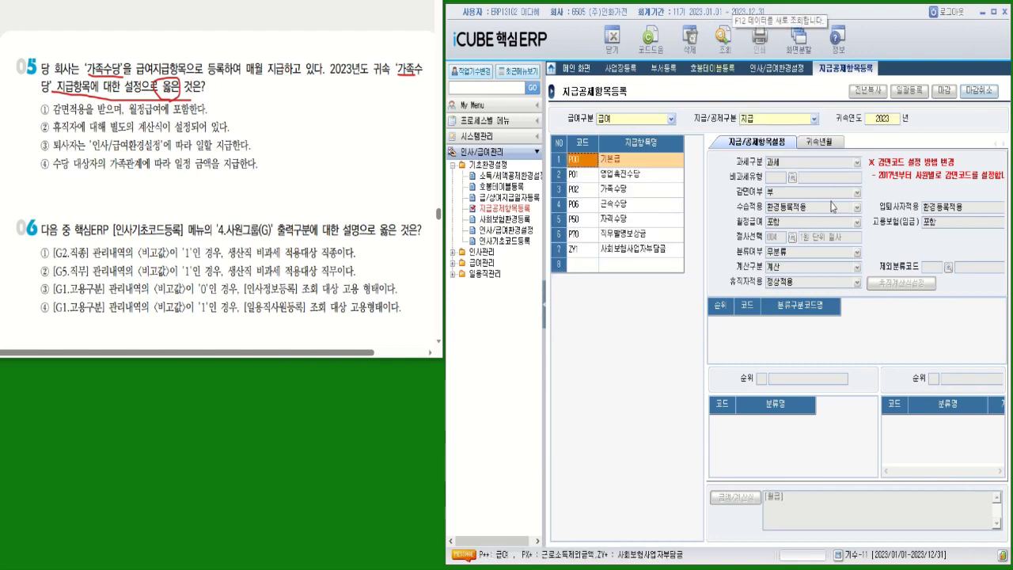
# - Cancel the closing of the 2023 payment items with 마감취소 and select 가족수당
pyautogui.click(977, 94)
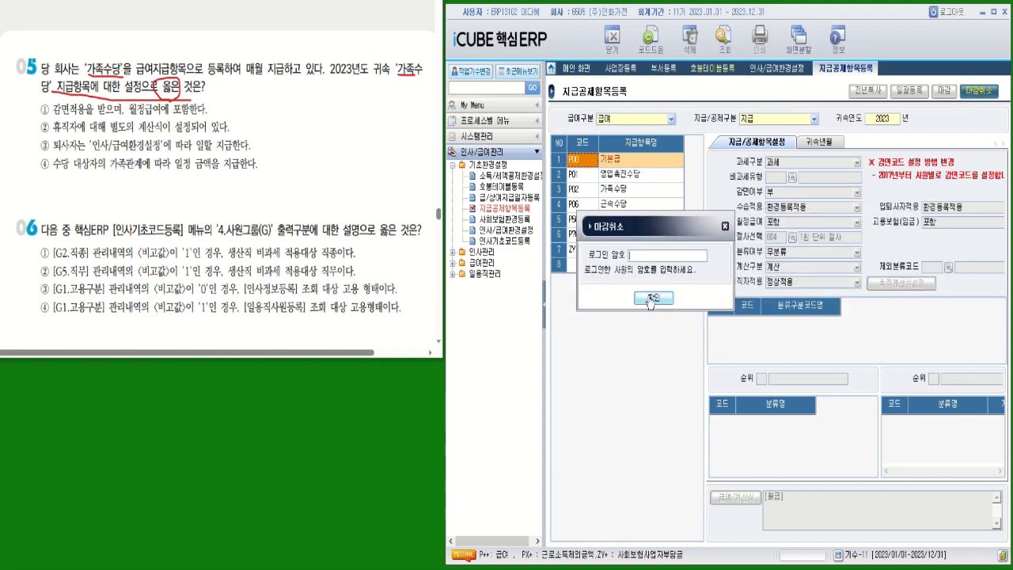
pyautogui.click(649, 299)
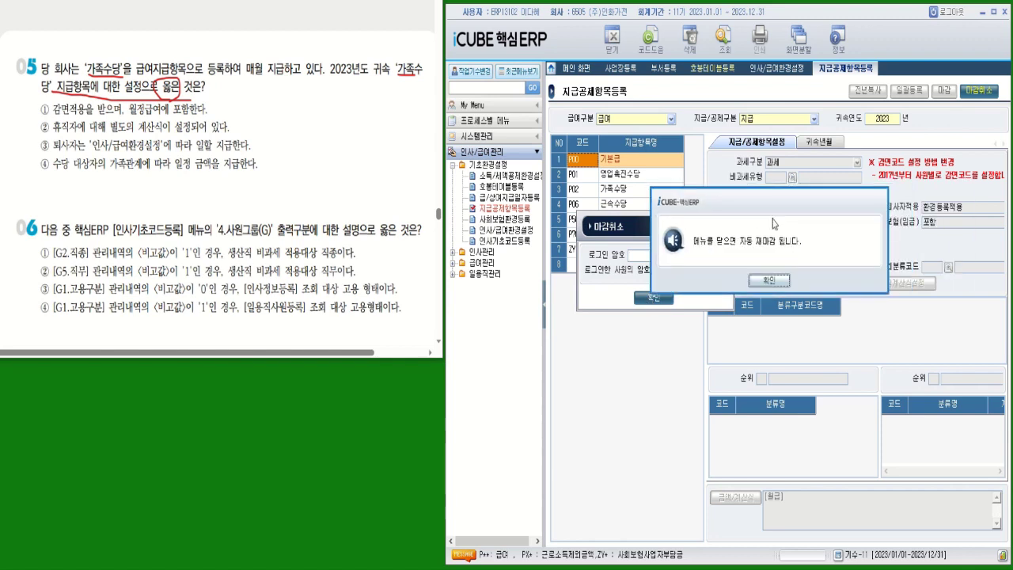
pyautogui.click(780, 283)
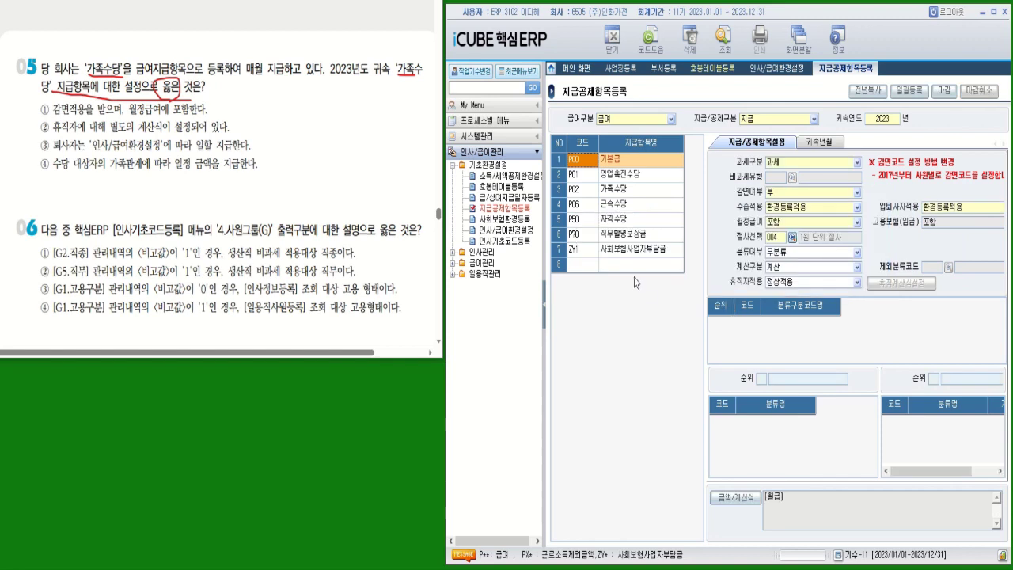
pyautogui.click(605, 192)
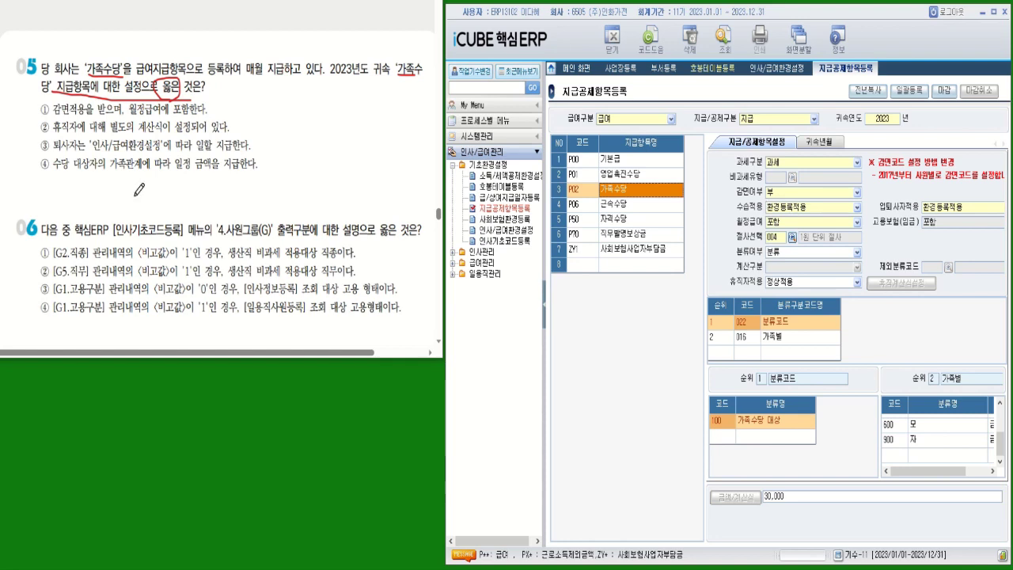
# - Cross out question 05's option ①, check 가족수당's 휴직자적용 choices, and cross out option ②
pyautogui.moveTo(38, 115); pyautogui.dragTo(50, 103)
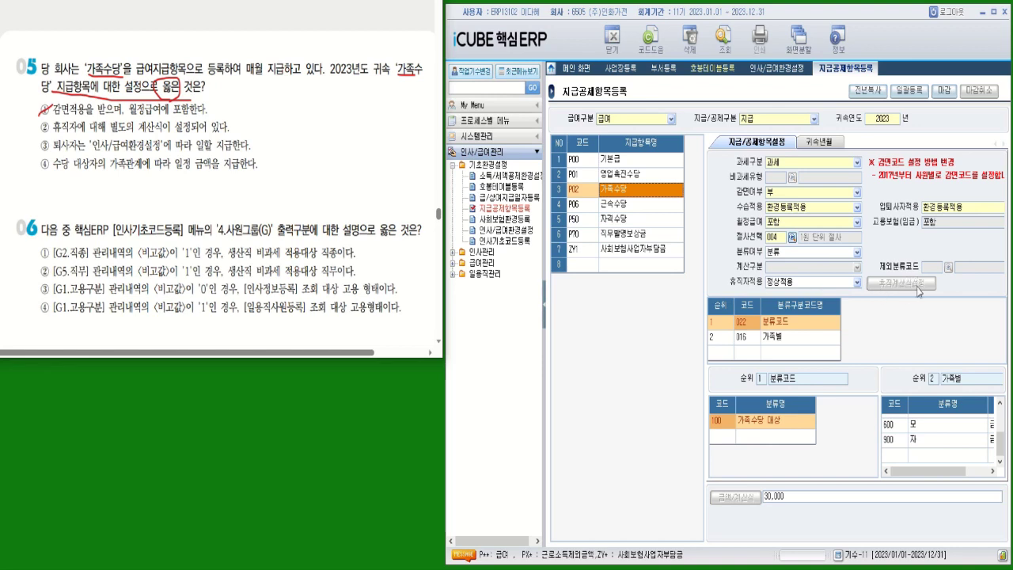
pyautogui.click(804, 285)
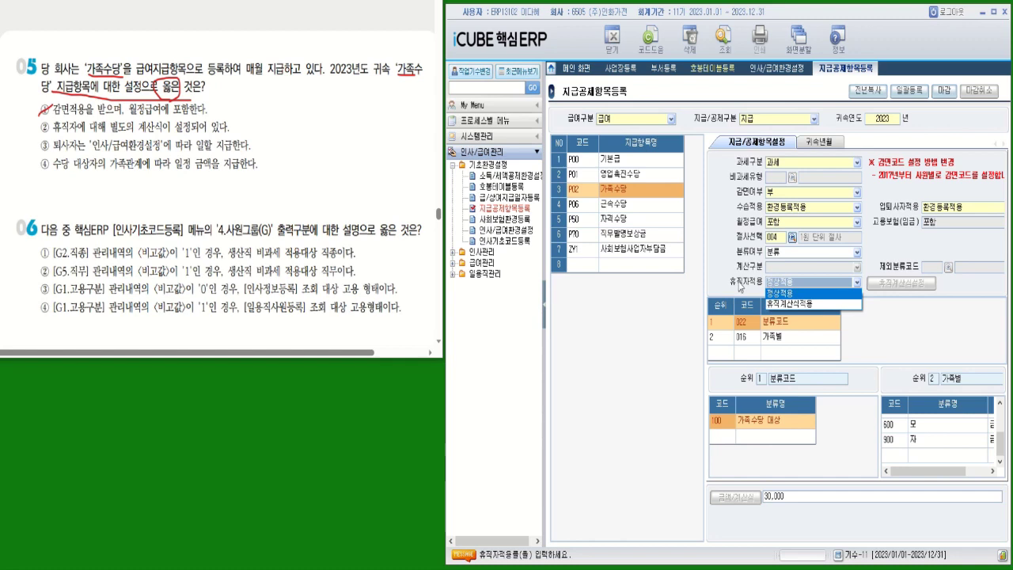
pyautogui.click(616, 341)
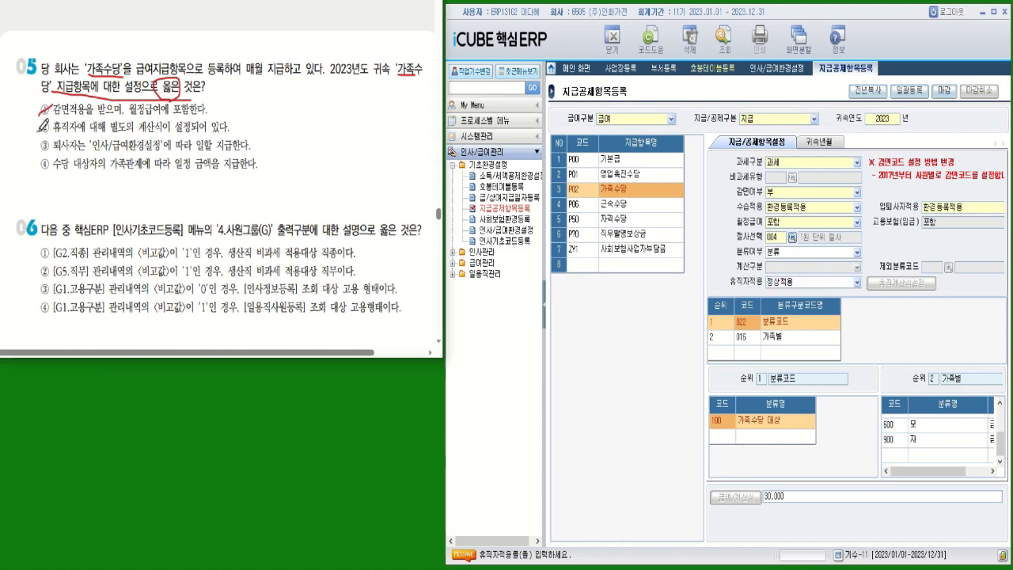
pyautogui.moveTo(39, 125); pyautogui.dragTo(60, 116)
# - Check the leaver pay basis in 인사/급여환경설정, box 일할 in question 05's option ③, and cross out ③
pyautogui.click(779, 71)
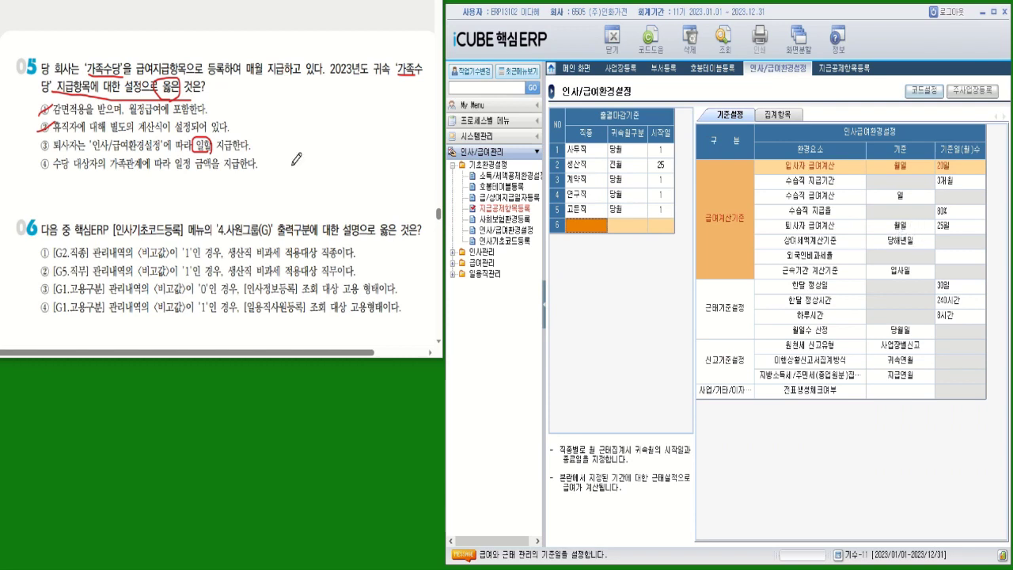
pyautogui.moveTo(32, 153); pyautogui.dragTo(63, 138)
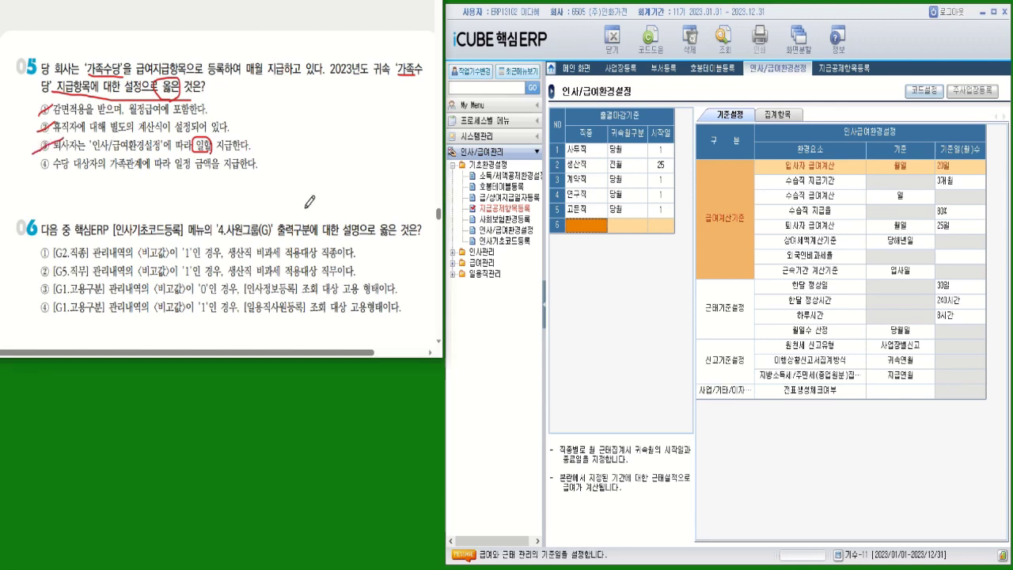
# - Underline 일정 금액을 지급한다 in option ④, check 가족수당's 가족별 entries in 지급공제항목등록, and mark ④ as question 05's answer
pyautogui.click(845, 68)
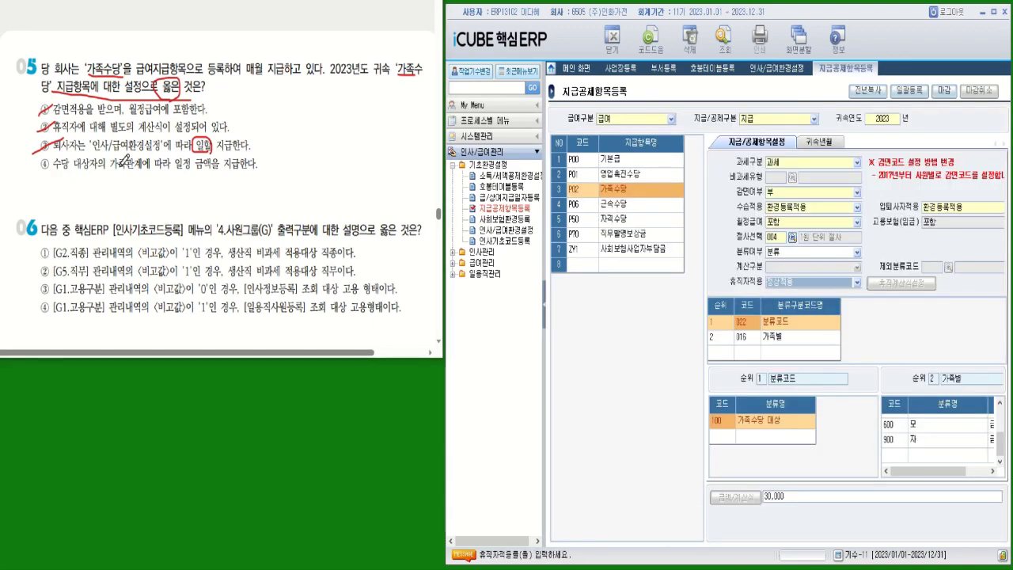
pyautogui.moveTo(176, 172); pyautogui.dragTo(257, 171)
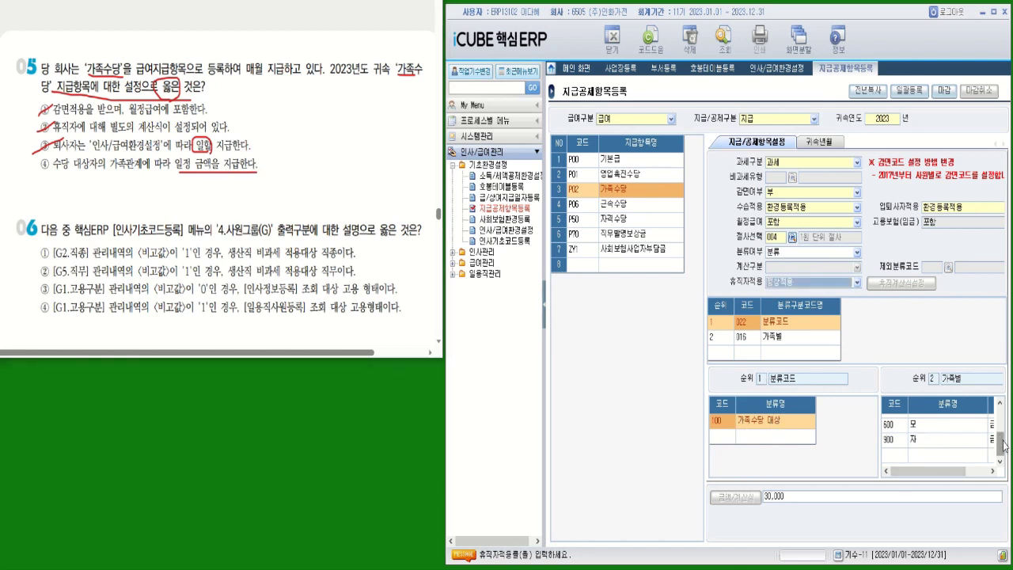
pyautogui.moveTo(1001, 440); pyautogui.dragTo(1001, 414)
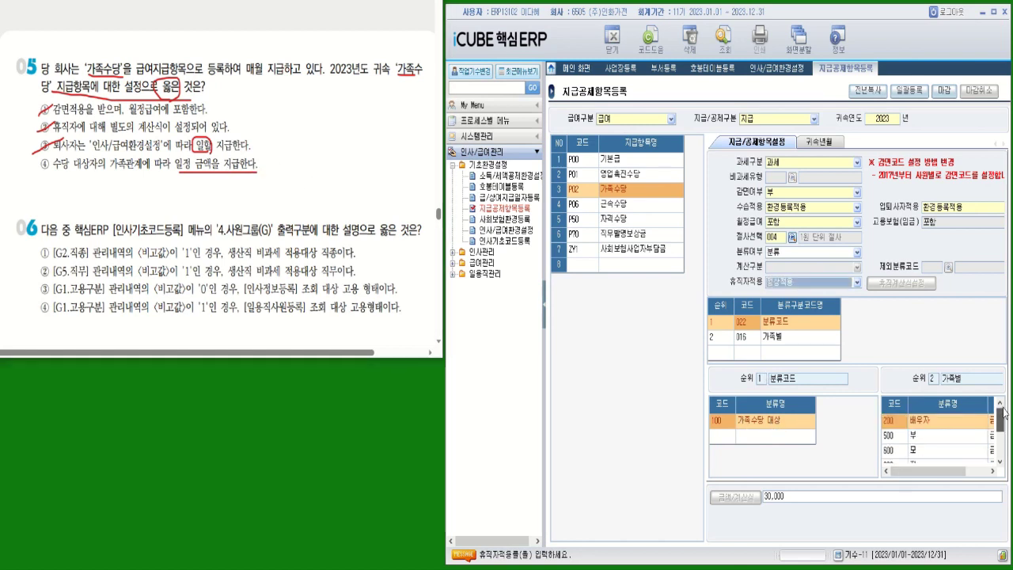
pyautogui.click(900, 441)
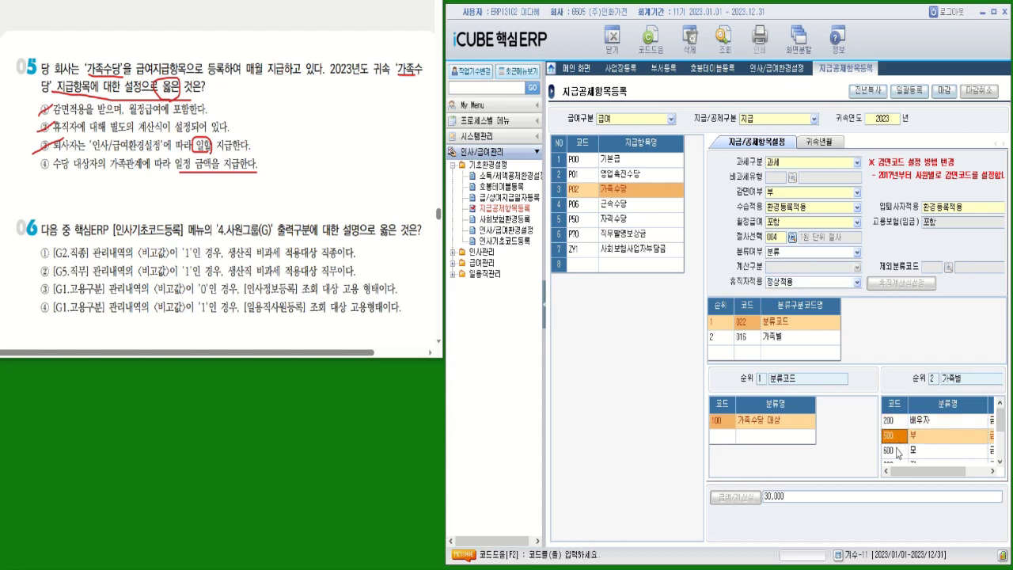
pyautogui.click(899, 451)
pyautogui.moveTo(1001, 419); pyautogui.dragTo(1001, 435)
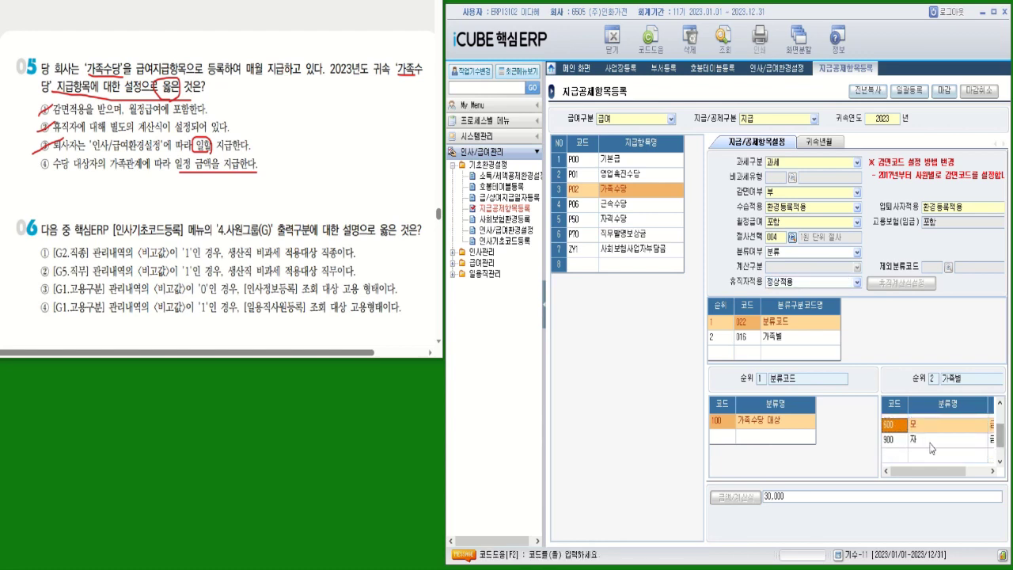
pyautogui.click(899, 440)
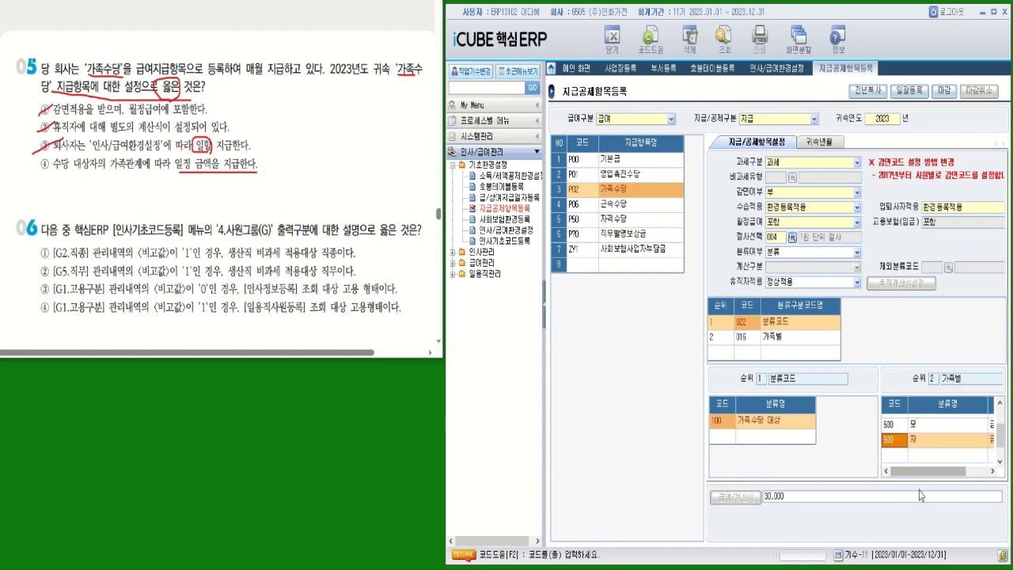
pyautogui.moveTo(55, 170)
pyautogui.mouseDown()
pyautogui.moveTo(43, 167)
pyautogui.moveTo(47, 158)
pyautogui.moveTo(61, 164)
pyautogui.mouseUp()
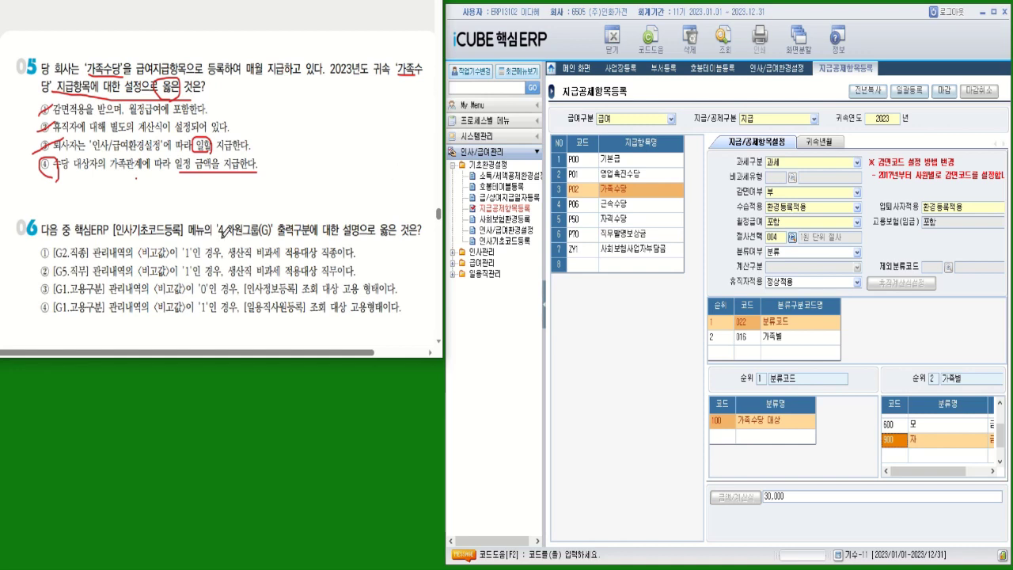
# - Mark 인사기초코드등록, 4.사원그룹 and 옳은 in question 06, and open 인사기초코드등록 with 출력구분 4. 사원그룹(G)
pyautogui.moveTo(122, 235); pyautogui.dragTo(264, 238)
pyautogui.moveTo(392, 235)
pyautogui.mouseDown()
pyautogui.moveTo(401, 215)
pyautogui.moveTo(395, 239)
pyautogui.mouseUp()
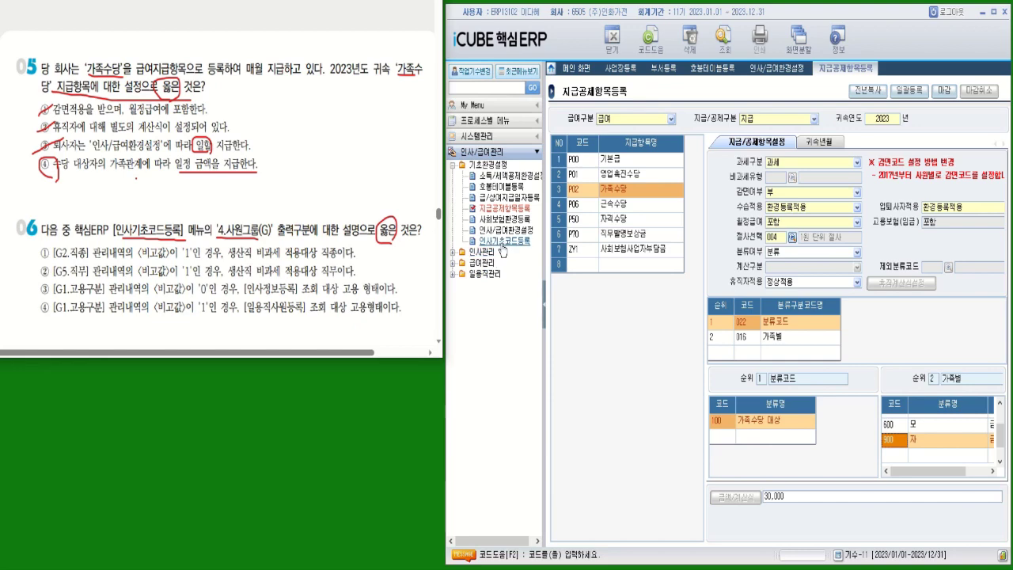
pyautogui.click(502, 242)
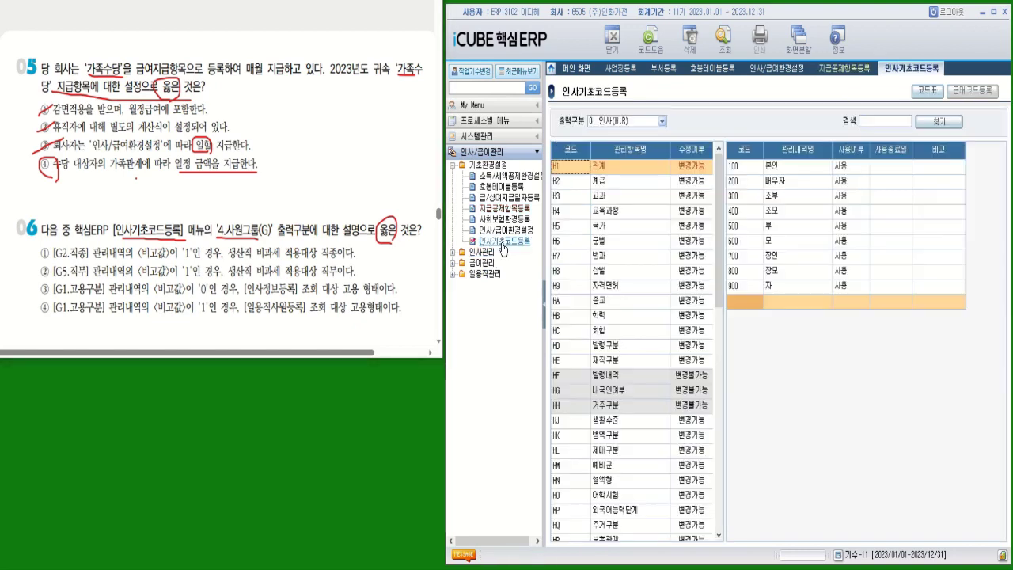
pyautogui.click(662, 122)
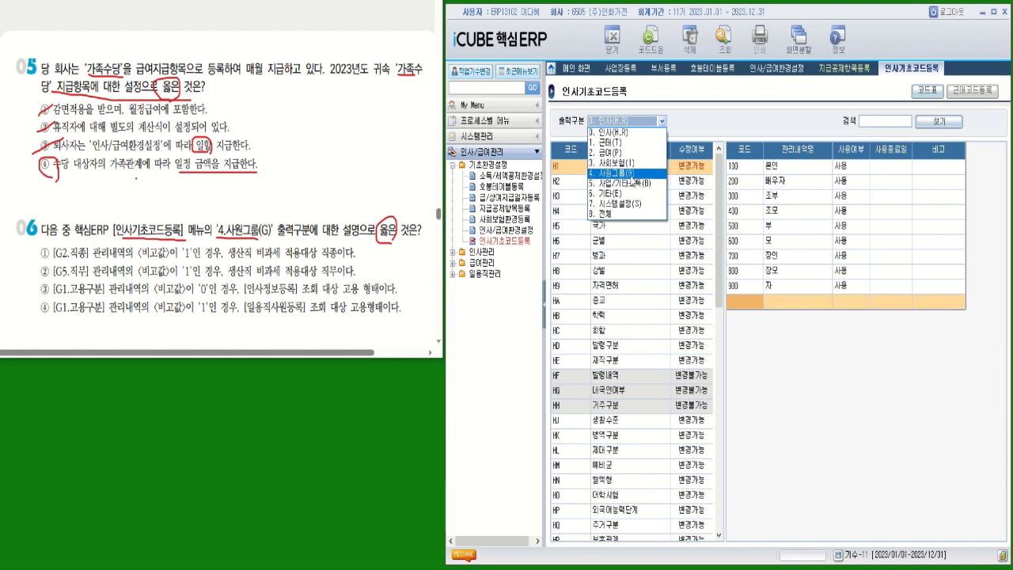
pyautogui.click(631, 175)
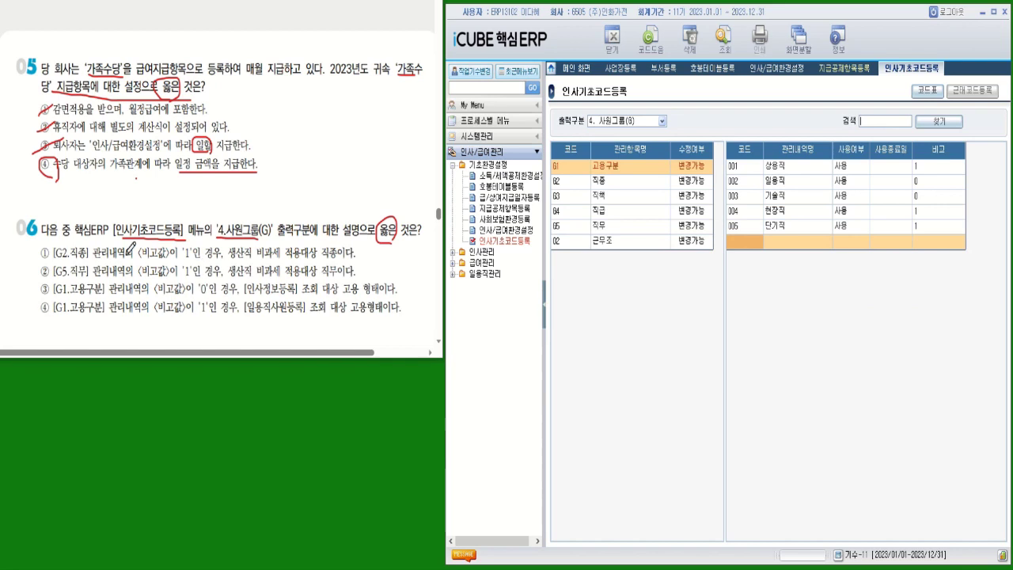
# - Check the G2 직종 details, mark '1' and 생산직 비과세 적용대상 직종이다 in option ①, and tick ① as question 06's answer
pyautogui.click(606, 187)
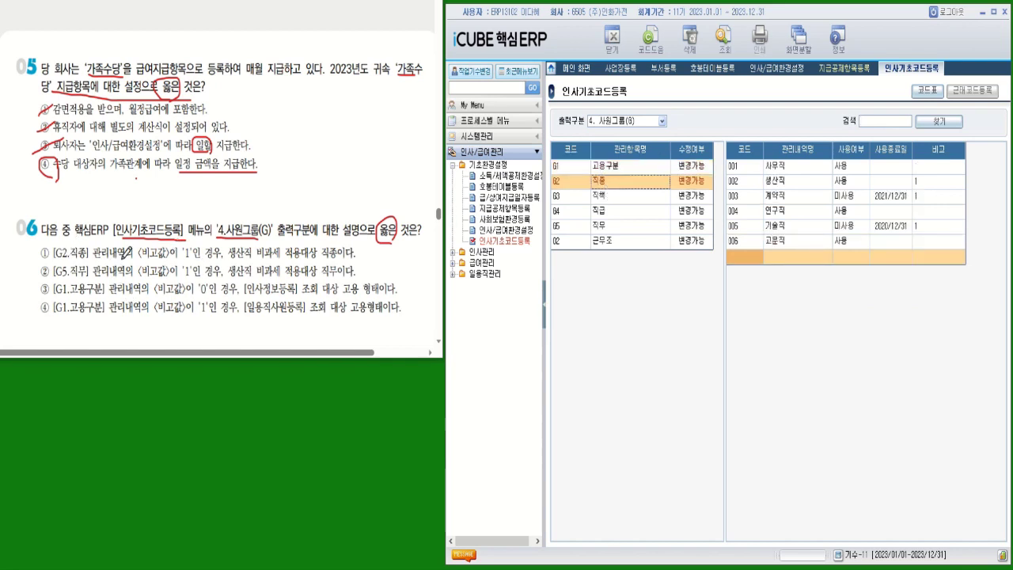
pyautogui.moveTo(190, 245)
pyautogui.mouseDown()
pyautogui.moveTo(182, 262)
pyautogui.moveTo(198, 247)
pyautogui.moveTo(266, 260)
pyautogui.moveTo(364, 257)
pyautogui.mouseUp()
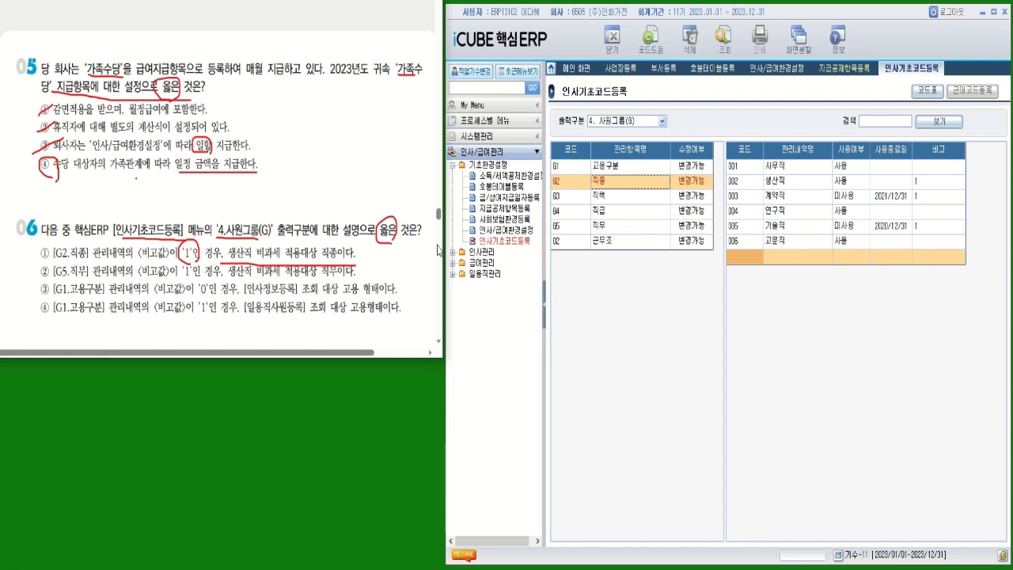
pyautogui.moveTo(365, 258); pyautogui.dragTo(366, 259)
pyautogui.moveTo(41, 249); pyautogui.dragTo(49, 243)
# - Check the G5 직무 and G1 고용구분 details and cross out question 06's options ② and ③
pyautogui.click(622, 228)
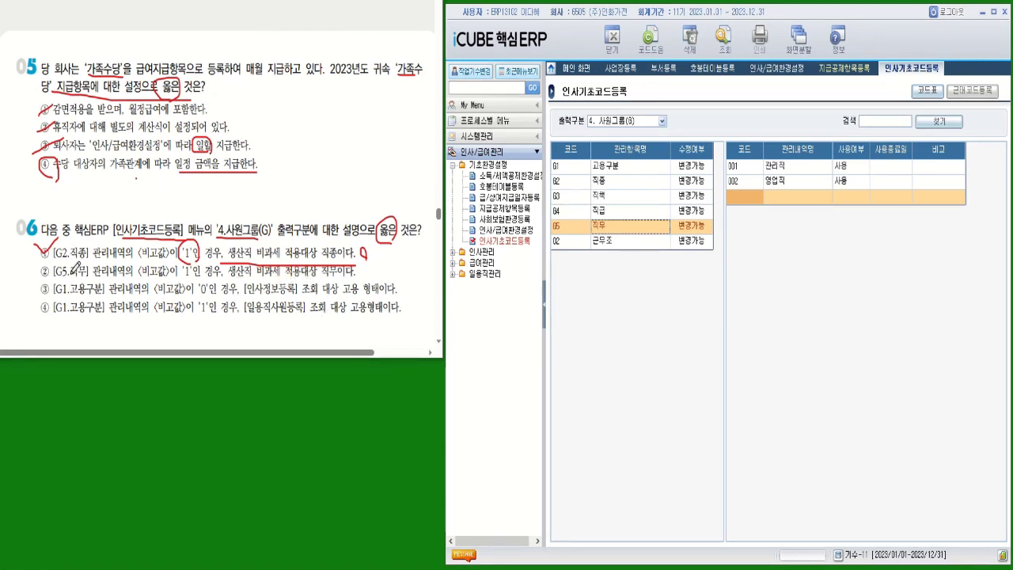
pyautogui.moveTo(38, 276); pyautogui.dragTo(51, 278)
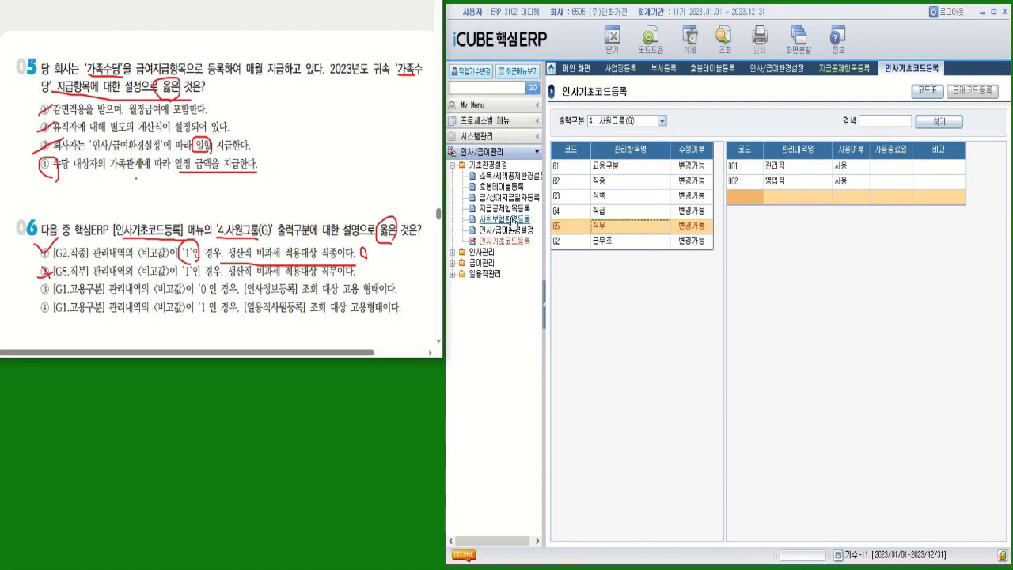
pyautogui.click(609, 168)
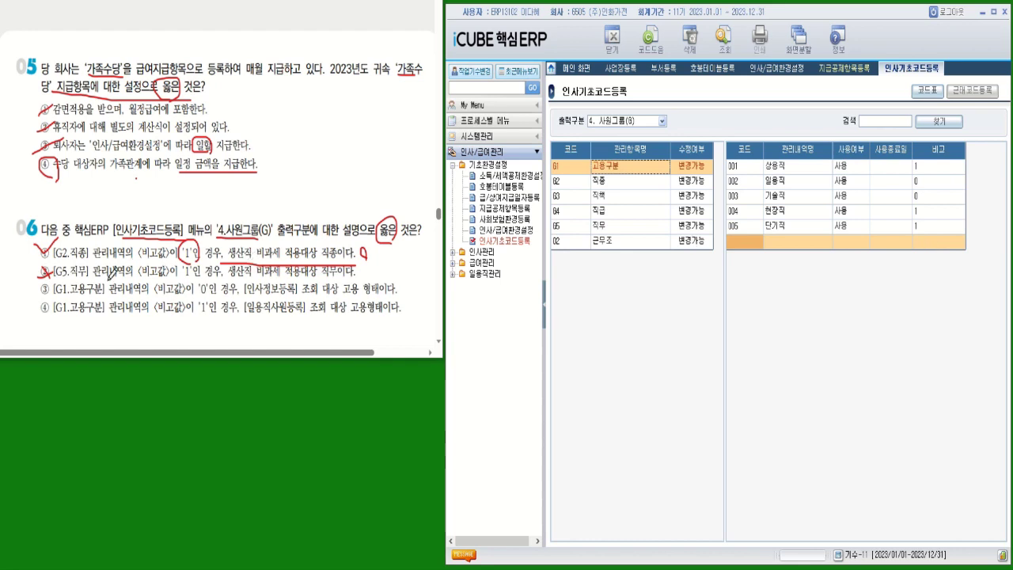
pyautogui.moveTo(36, 293); pyautogui.dragTo(50, 283)
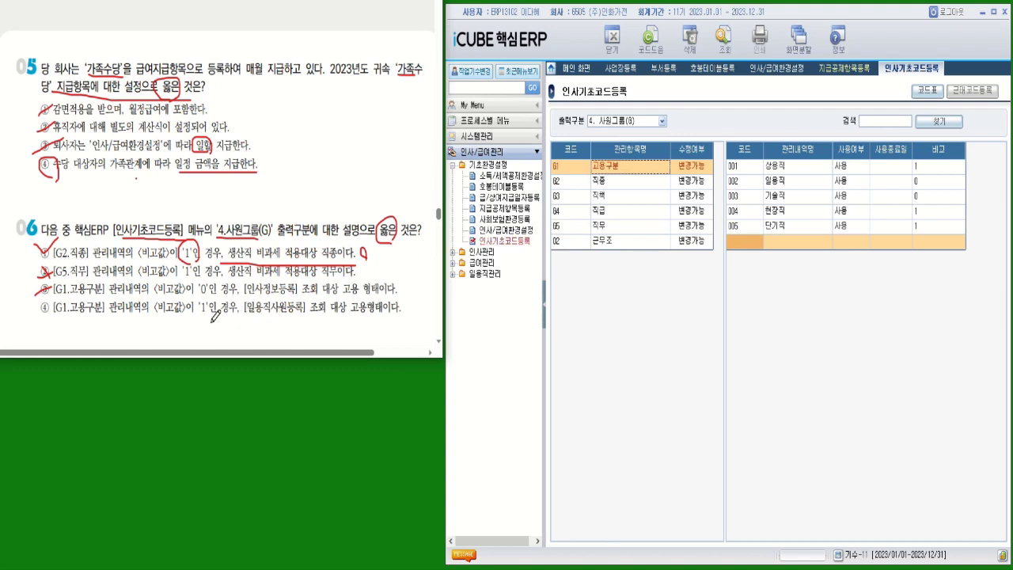
# - Write 0 under 일용직사원등록 in option ④ and 1 beside option ③'s '0', and cross out option ④ of question 06
pyautogui.moveTo(253, 315)
pyautogui.mouseDown()
pyautogui.moveTo(252, 325)
pyautogui.moveTo(254, 313)
pyautogui.mouseUp()
pyautogui.moveTo(211, 279); pyautogui.dragTo(211, 295)
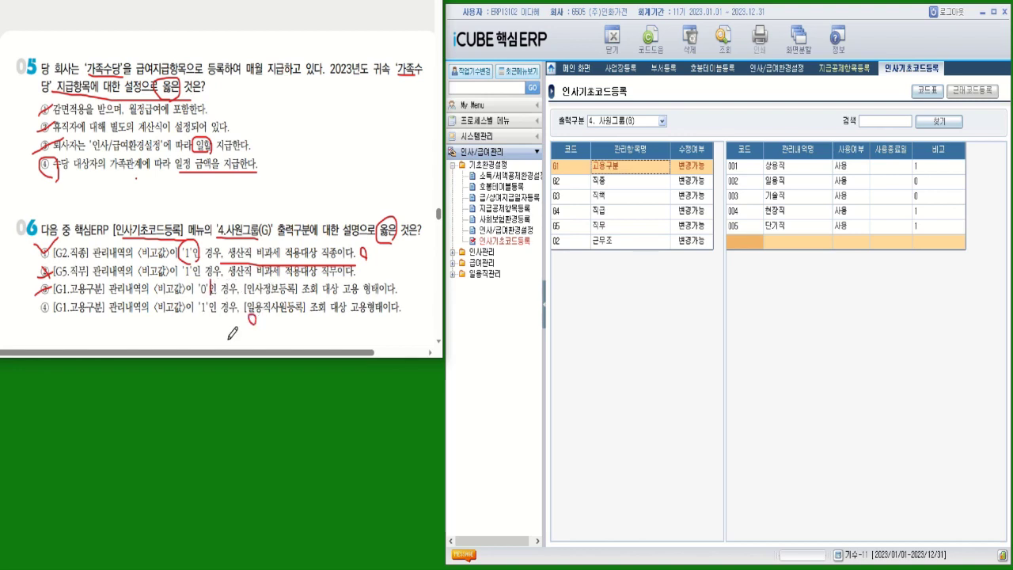
pyautogui.moveTo(40, 314); pyautogui.dragTo(65, 296)
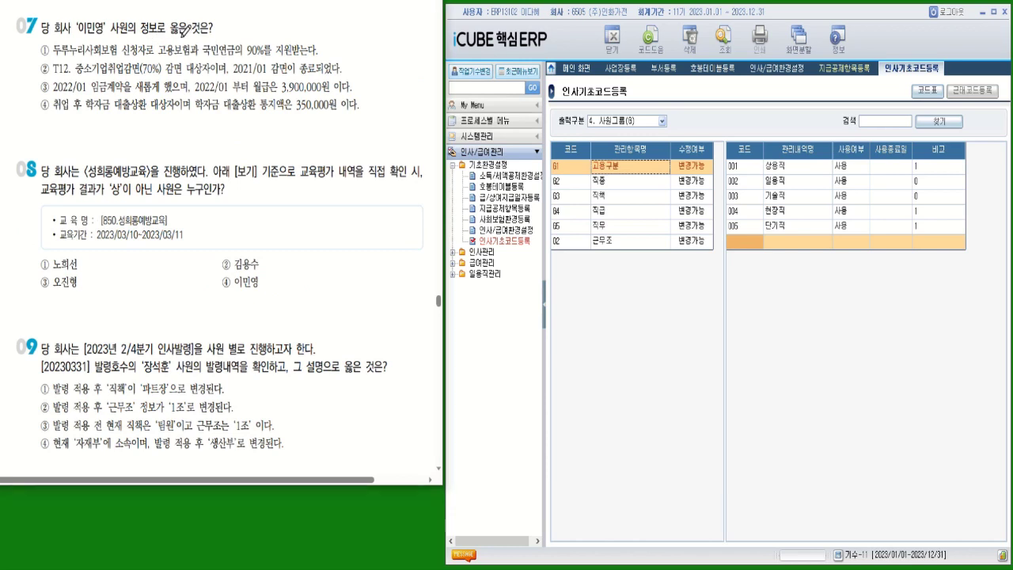
# - Circle 옳은 in question 07 and open 인사정보등록 from 인사관리
pyautogui.moveTo(188, 22)
pyautogui.mouseDown()
pyautogui.moveTo(175, 29)
pyautogui.moveTo(193, 35)
pyautogui.mouseUp()
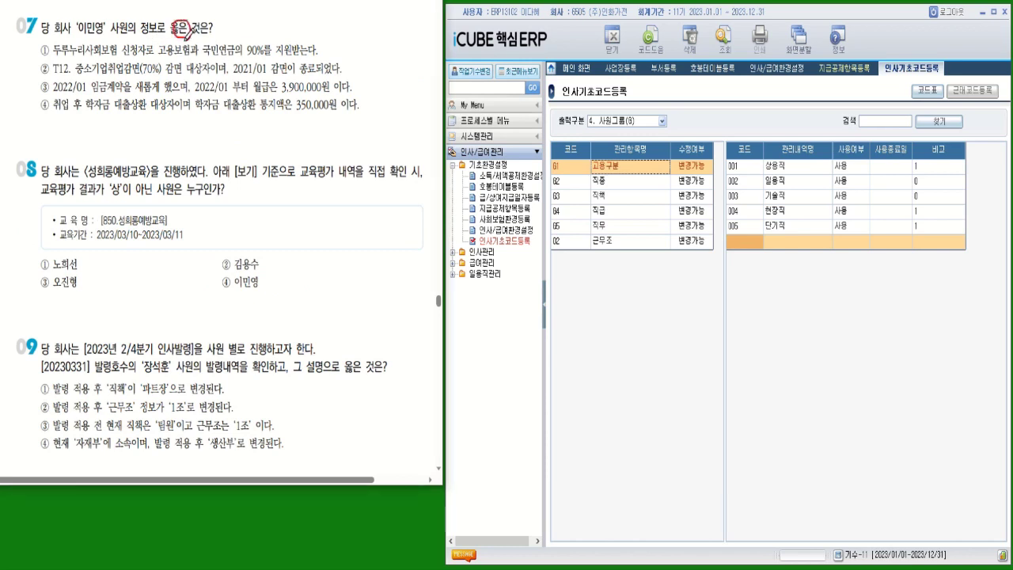
pyautogui.doubleClick(481, 252)
pyautogui.doubleClick(499, 262)
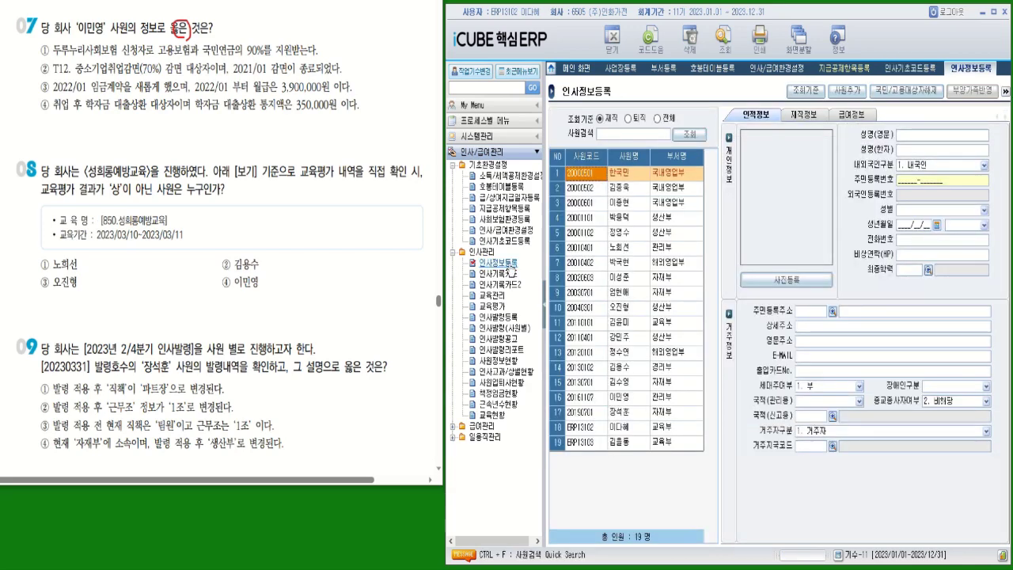
# - Find the employee named in question 07 by searching 사원검색 for the employee's name
pyautogui.click(620, 135)
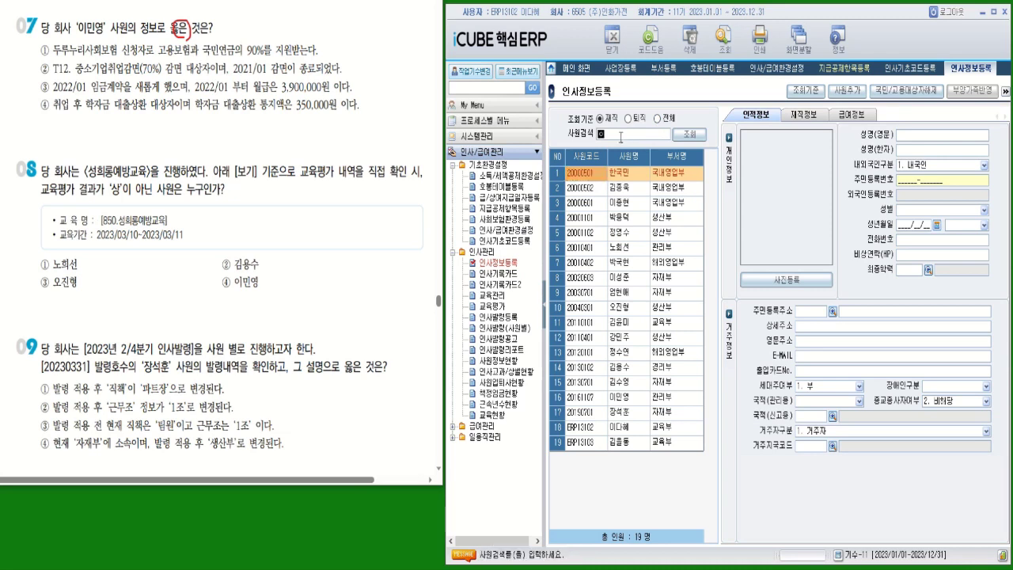
pyautogui.write('ㅁ')
pyautogui.write('영')
pyautogui.press('Return')
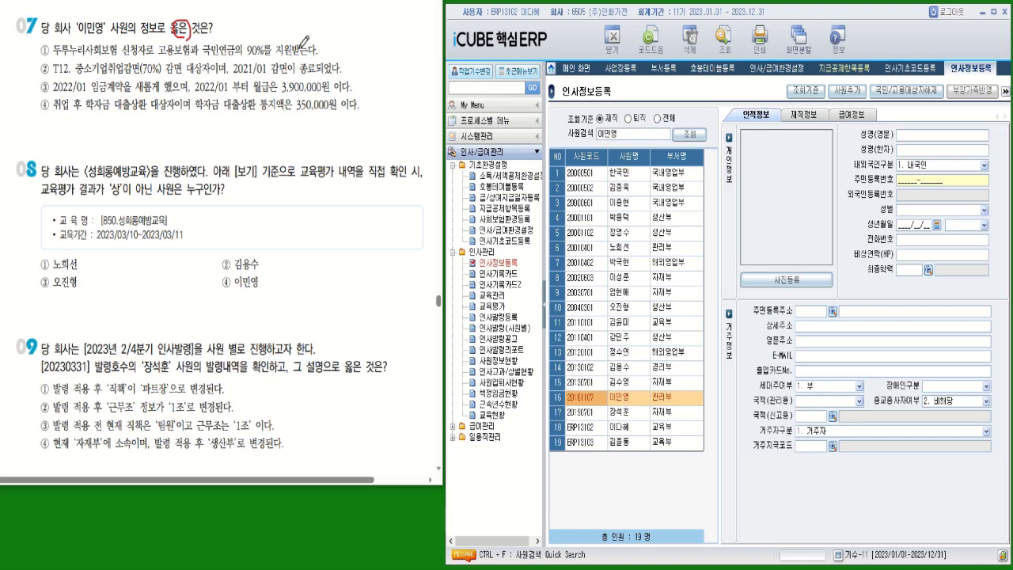
# - Underline 90%를 지원받는다 in question 07's option ①, check the employee's 두루누리사회보험 in 급여정보, and cross out ①
pyautogui.moveTo(248, 57); pyautogui.dragTo(316, 57)
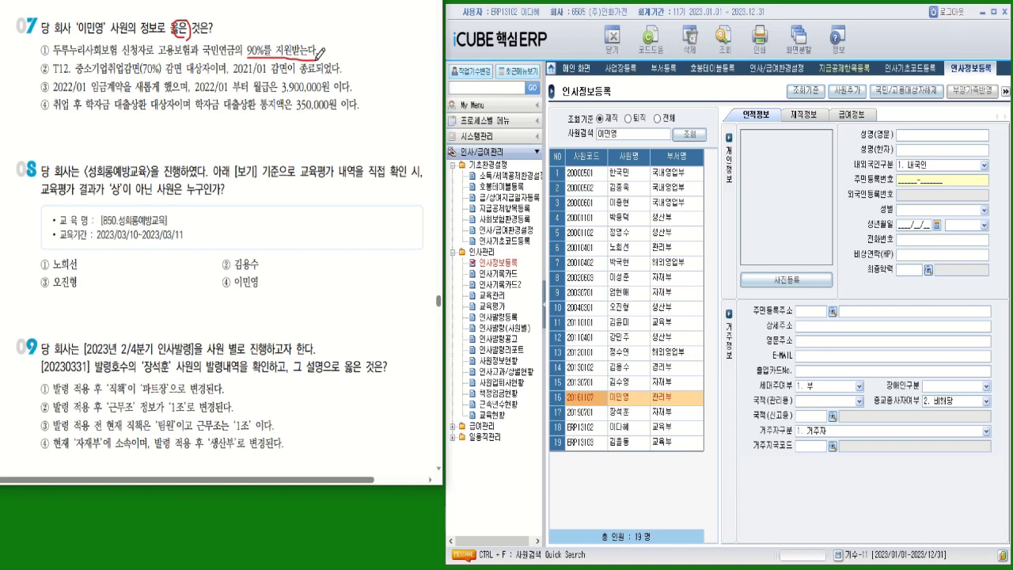
pyautogui.click(863, 119)
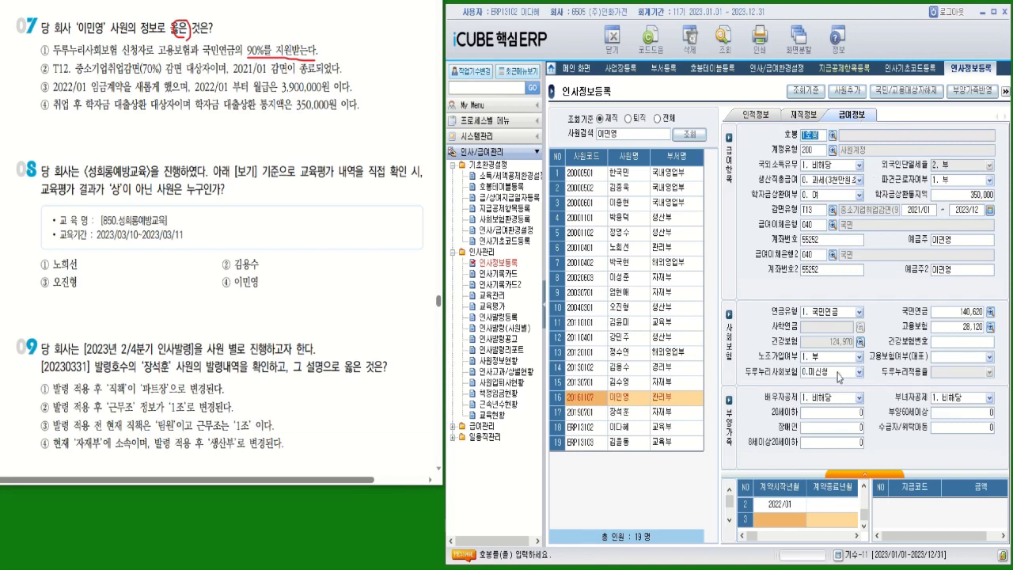
pyautogui.press('ctrl')
pyautogui.press('ctrl')
pyautogui.press('ctrl')
pyautogui.press('ctrl')
pyautogui.press('ctrl')
pyautogui.press('ctrl')
pyautogui.press('ctrl')
pyautogui.press('ctrl')
pyautogui.moveTo(40, 46); pyautogui.dragTo(52, 55)
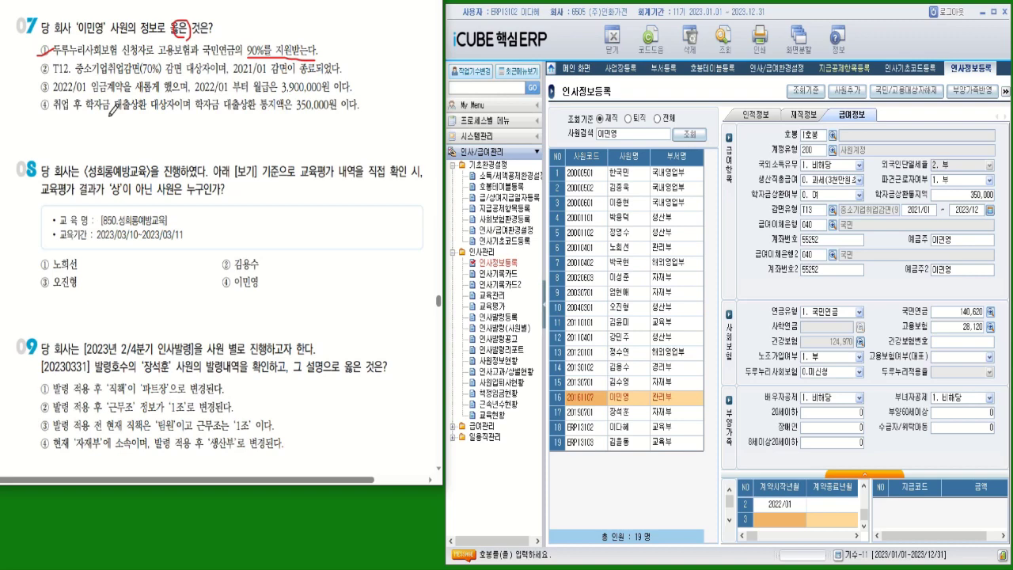
# - Underline 2021/01 감면 in question 07's option ② and cross out that option
pyautogui.moveTo(234, 79); pyautogui.dragTo(294, 80)
pyautogui.moveTo(45, 61); pyautogui.dragTo(37, 73)
pyautogui.moveTo(63, 46); pyautogui.dragTo(50, 55)
# - Underline 월급은 3,900,000원 이다 in question 07's option ③ and reveal the masked 책정임금 amounts of the 2022/01 contract
pyautogui.moveTo(251, 92); pyautogui.dragTo(352, 93)
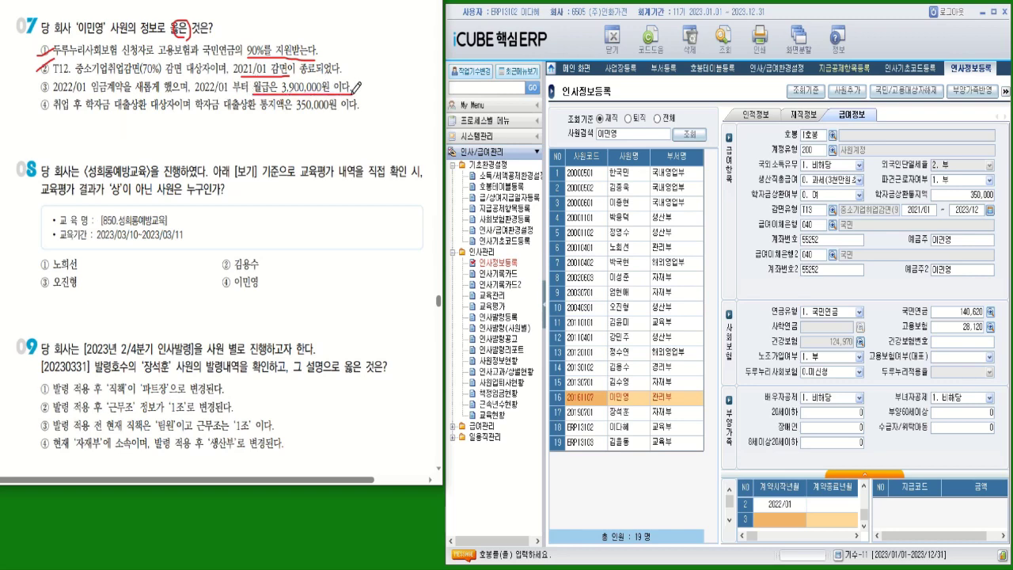
pyautogui.click(783, 506)
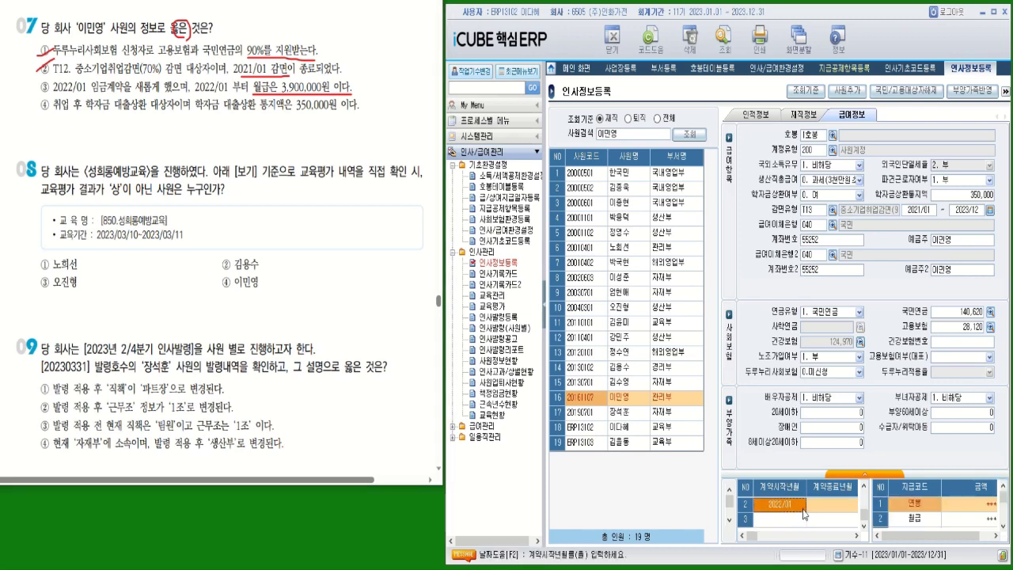
pyautogui.click(959, 504)
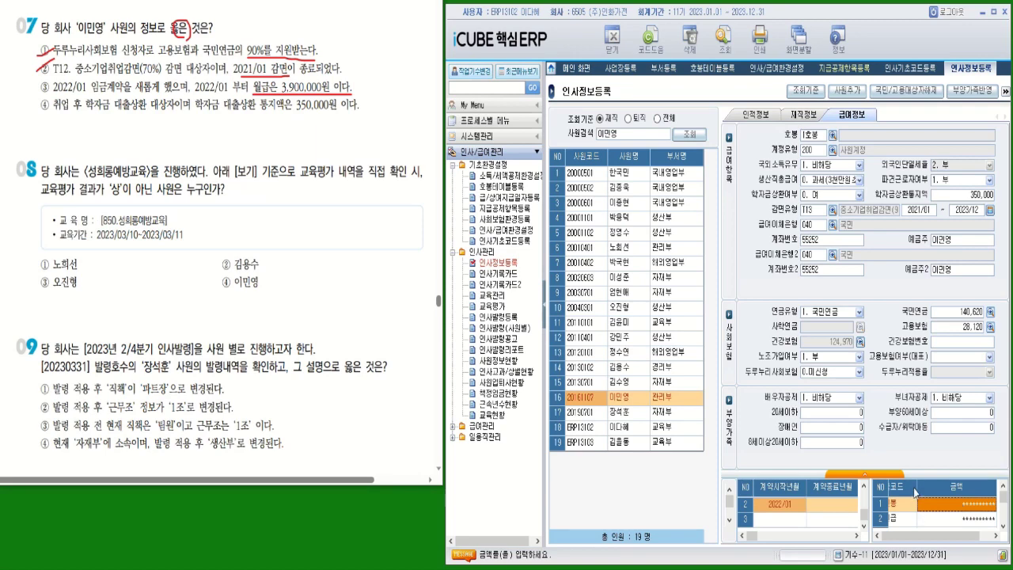
pyautogui.moveTo(914, 474); pyautogui.dragTo(914, 435)
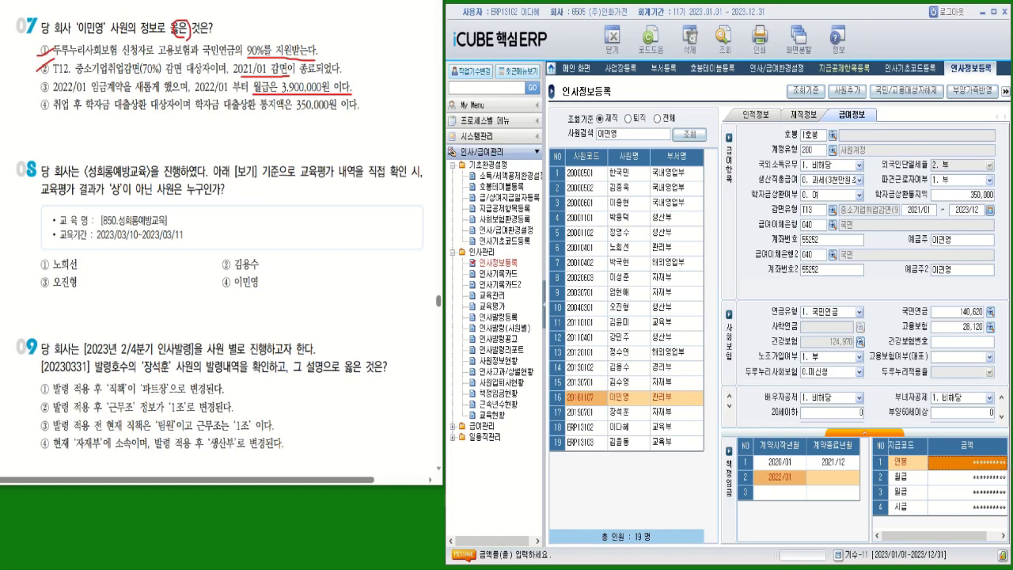
pyautogui.hotkey('ctrl', 'F3')
pyautogui.moveTo(856, 273); pyautogui.dragTo(666, 290)
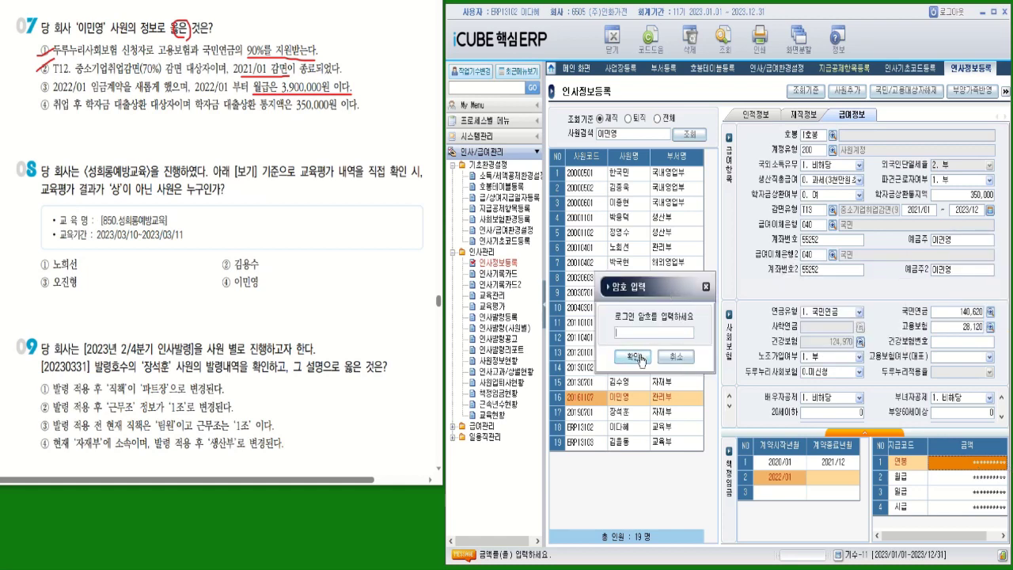
pyautogui.click(637, 356)
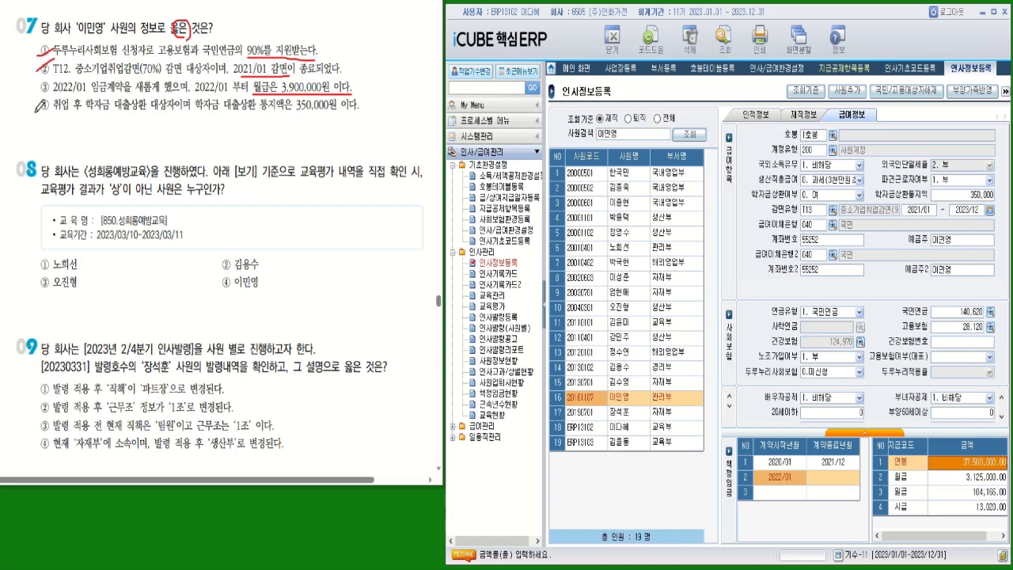
# - Cross out option ③ of question 07, circle option ④ and underline its 후 학자금 대출상환
pyautogui.moveTo(37, 96); pyautogui.dragTo(44, 80)
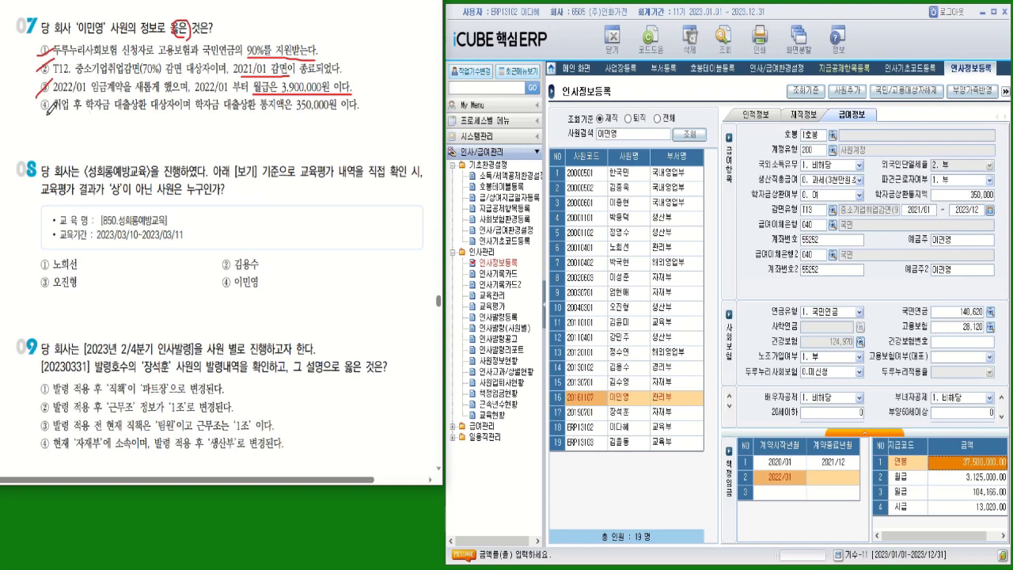
pyautogui.moveTo(49, 96)
pyautogui.mouseDown()
pyautogui.moveTo(54, 109)
pyautogui.moveTo(145, 111)
pyautogui.mouseUp()
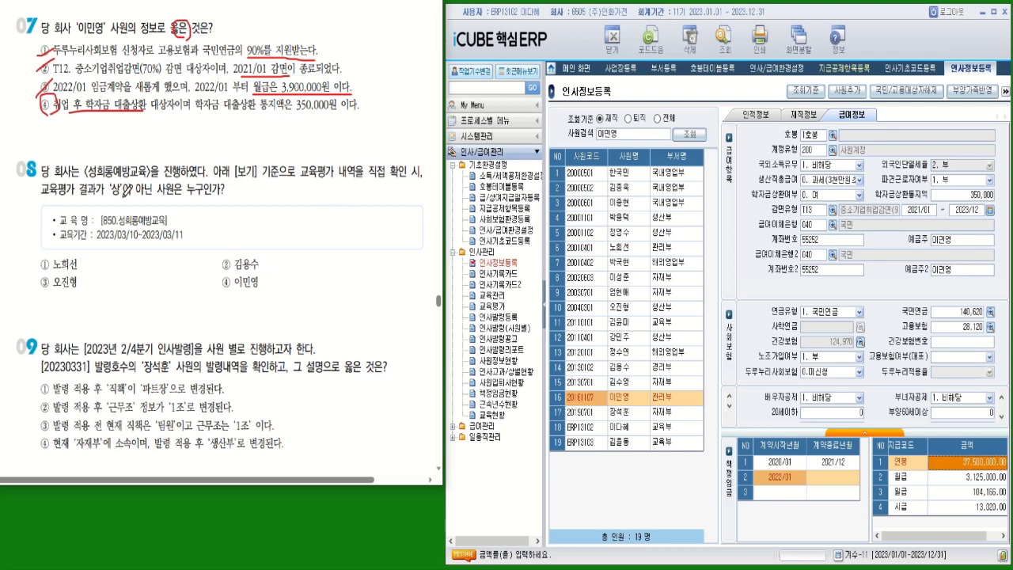
# - Circle '상' and underline 아닌 사원은 누구인가 in question 08, and query 교육현황 for the 교육기간 2023/03/10 to 2023/03/11
pyautogui.moveTo(124, 199)
pyautogui.mouseDown()
pyautogui.moveTo(109, 193)
pyautogui.moveTo(226, 200)
pyautogui.mouseUp()
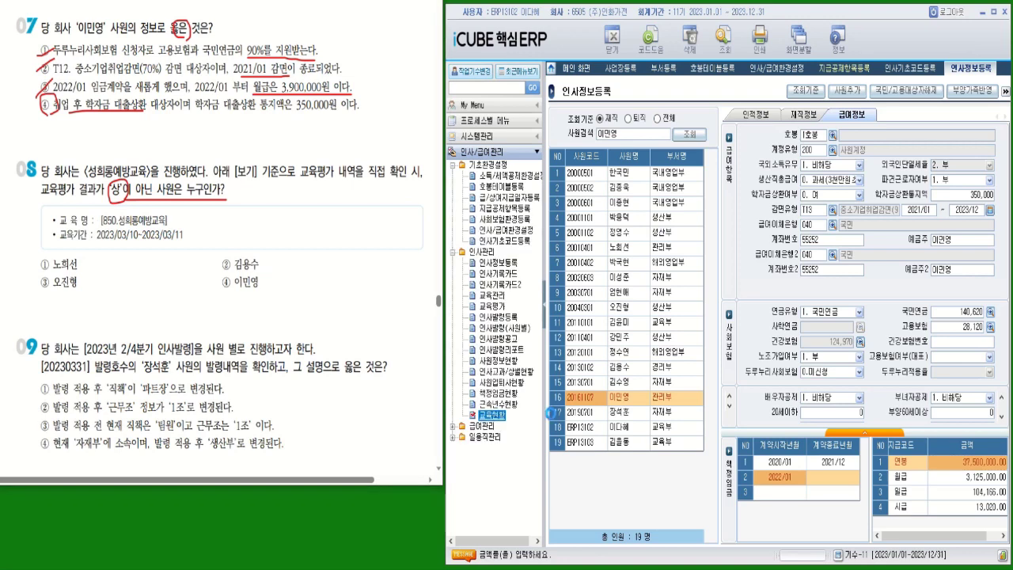
pyautogui.click(495, 416)
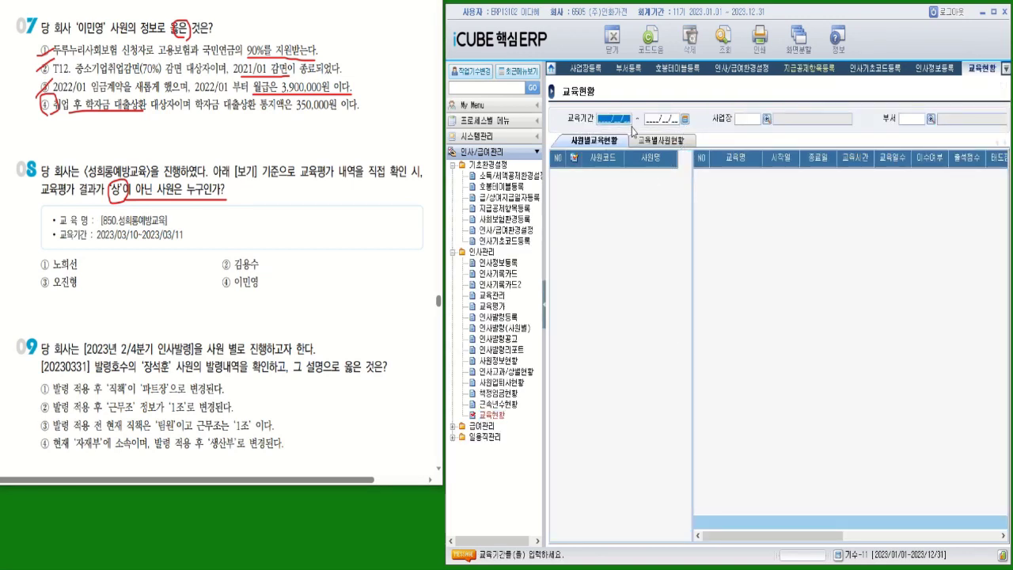
pyautogui.write('2023/')
pyautogui.write('03/10')
pyautogui.write('20')
pyautogui.write('230311')
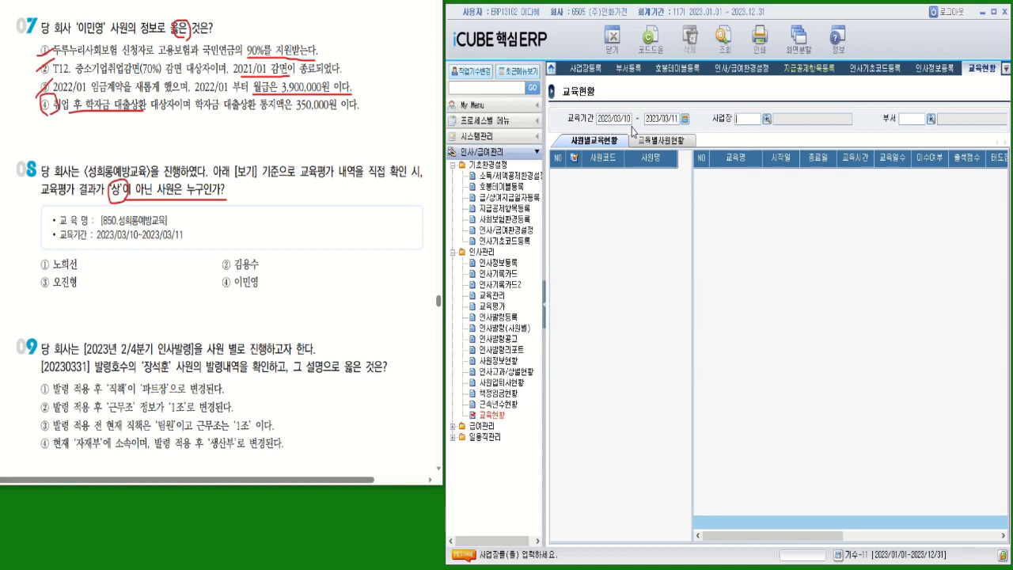
pyautogui.click(723, 36)
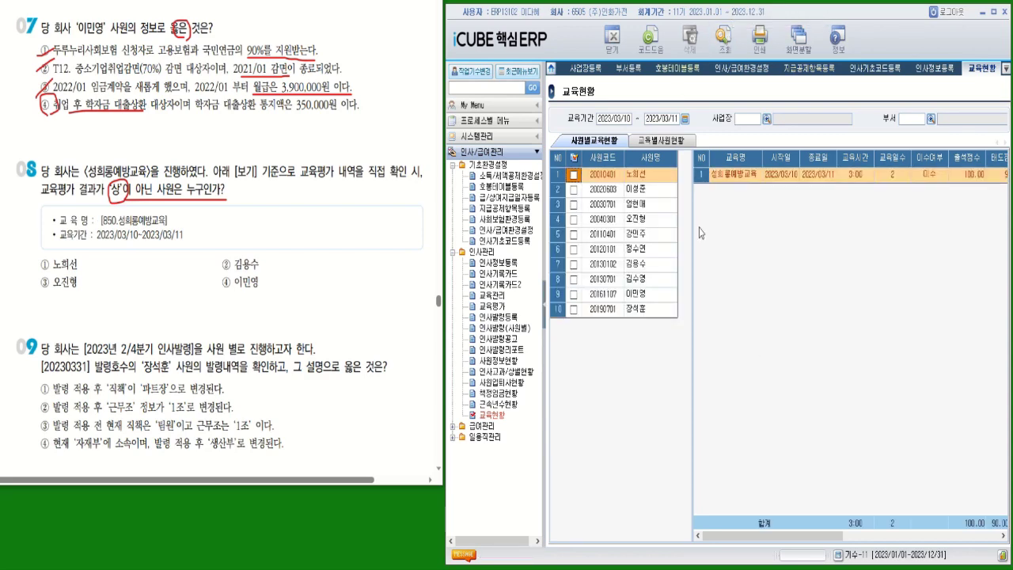
# - Check the employees' 교육평가 for 850 성희롱예방교육 in 교육별사원현황 and tick option ② of question 08
pyautogui.click(661, 141)
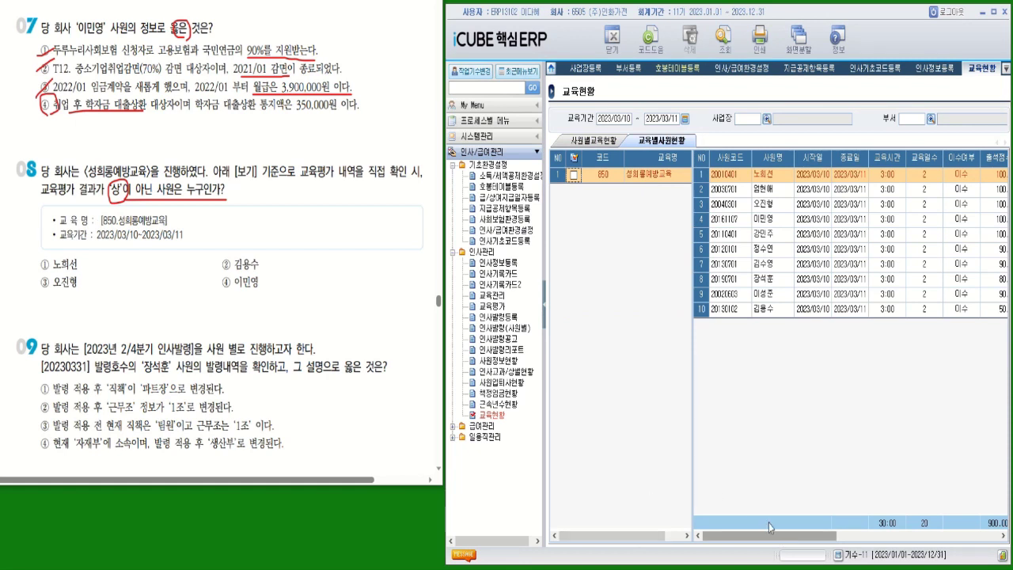
pyautogui.click(546, 304)
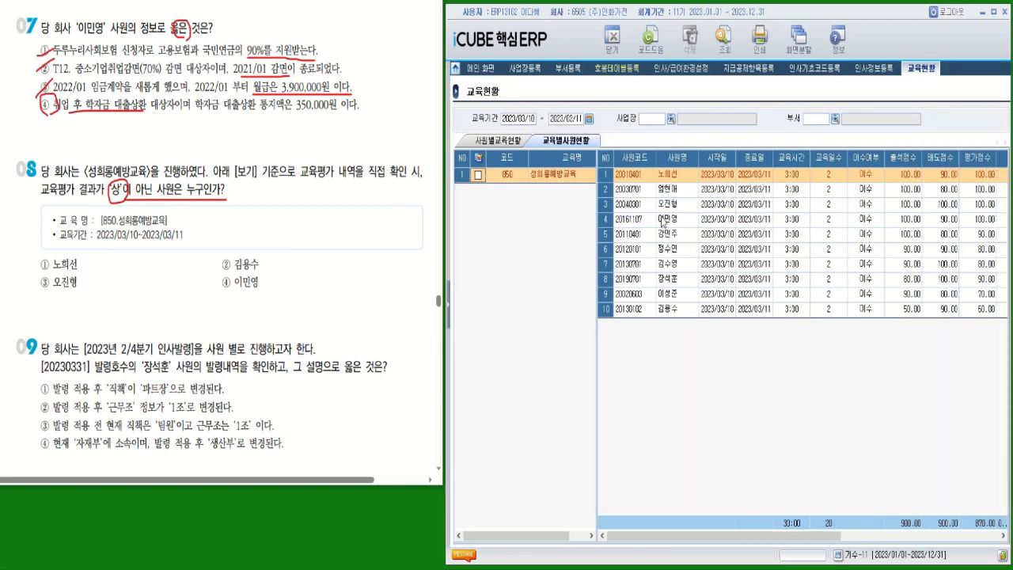
pyautogui.moveTo(801, 538); pyautogui.dragTo(768, 556)
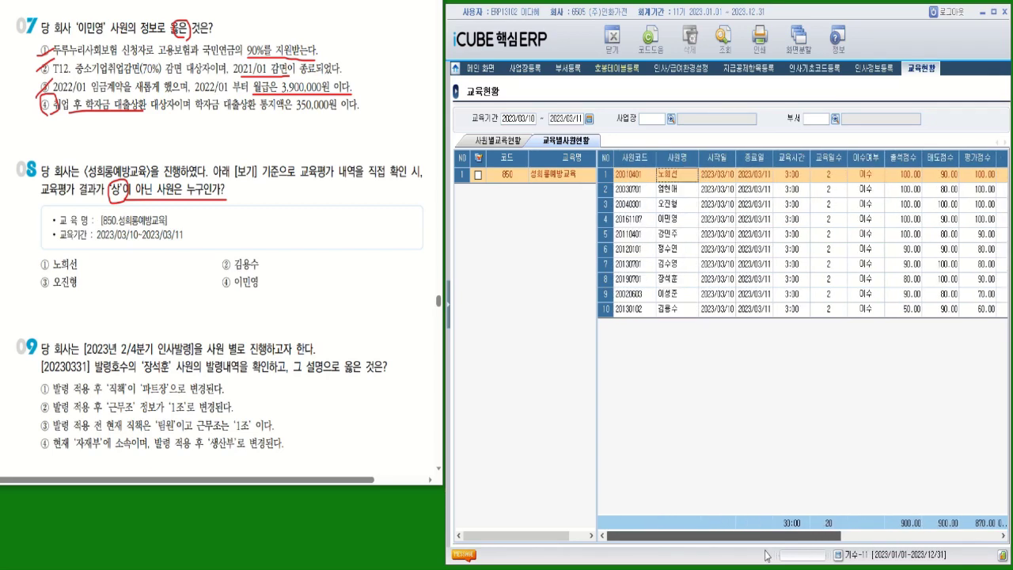
pyautogui.click(672, 266)
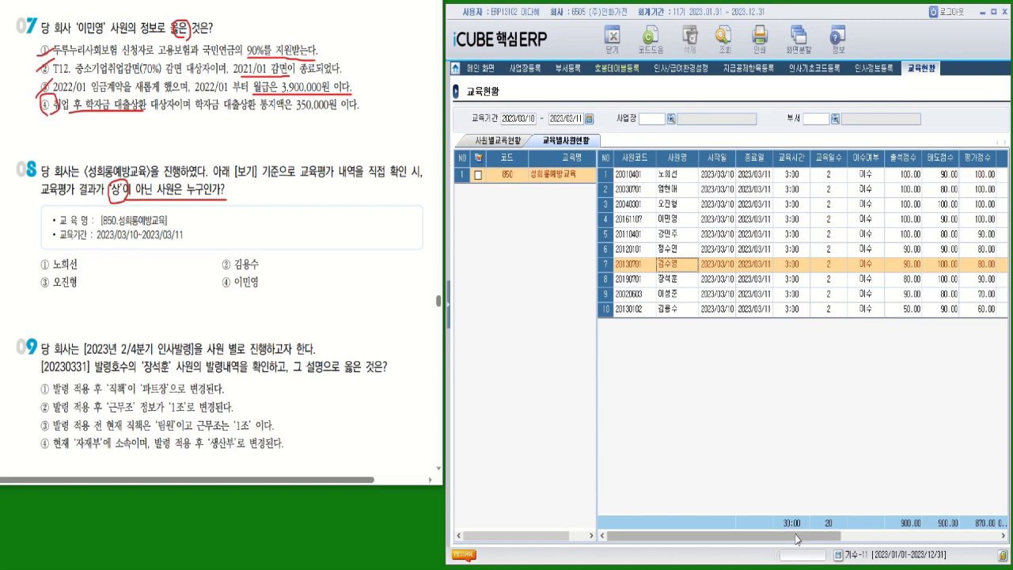
pyautogui.moveTo(794, 536); pyautogui.dragTo(862, 538)
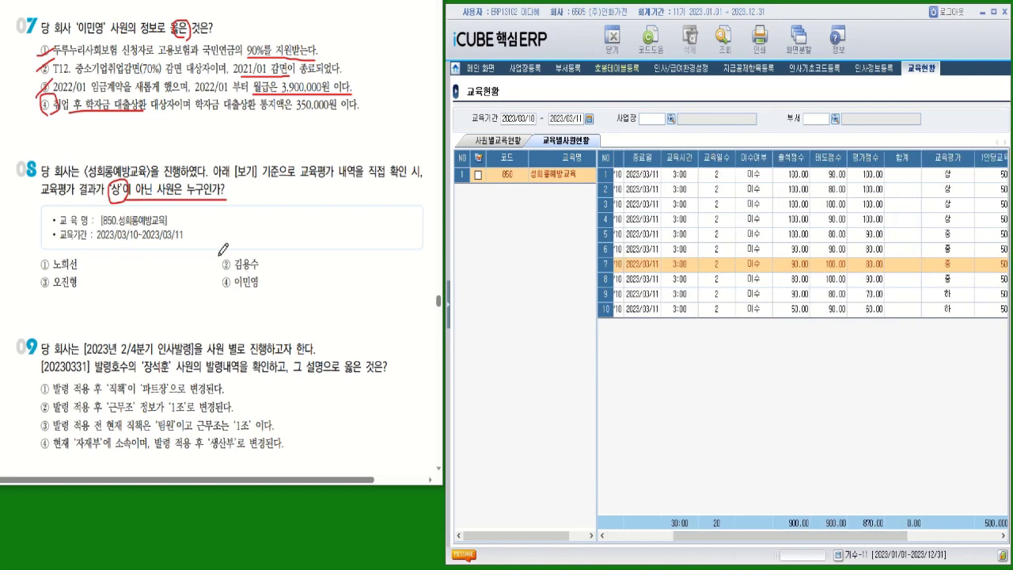
pyautogui.moveTo(215, 249); pyautogui.dragTo(246, 247)
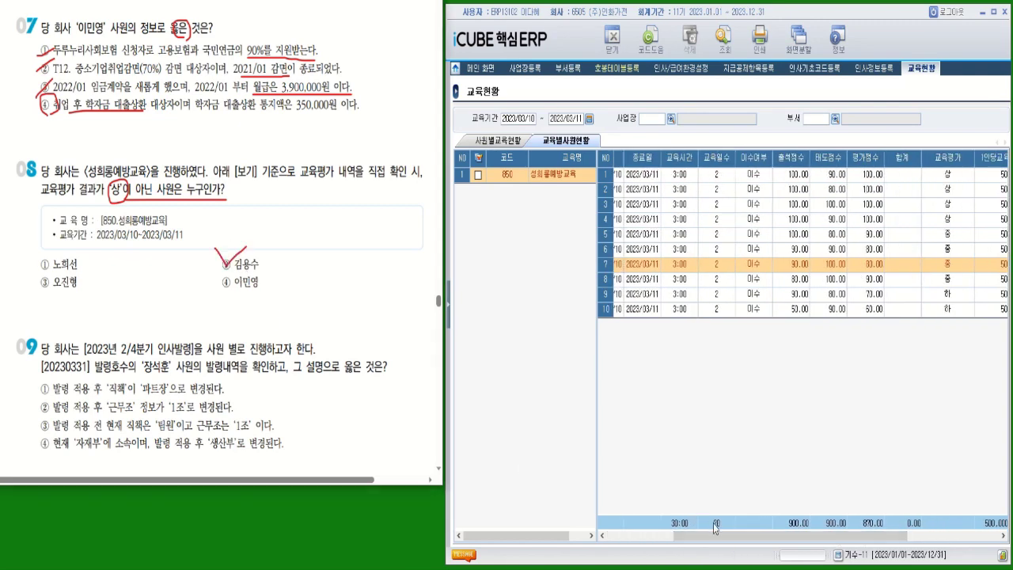
# - Check the 교육평가 results of the employees named in options ③ and ④ of question 08
pyautogui.moveTo(720, 539); pyautogui.dragTo(625, 540)
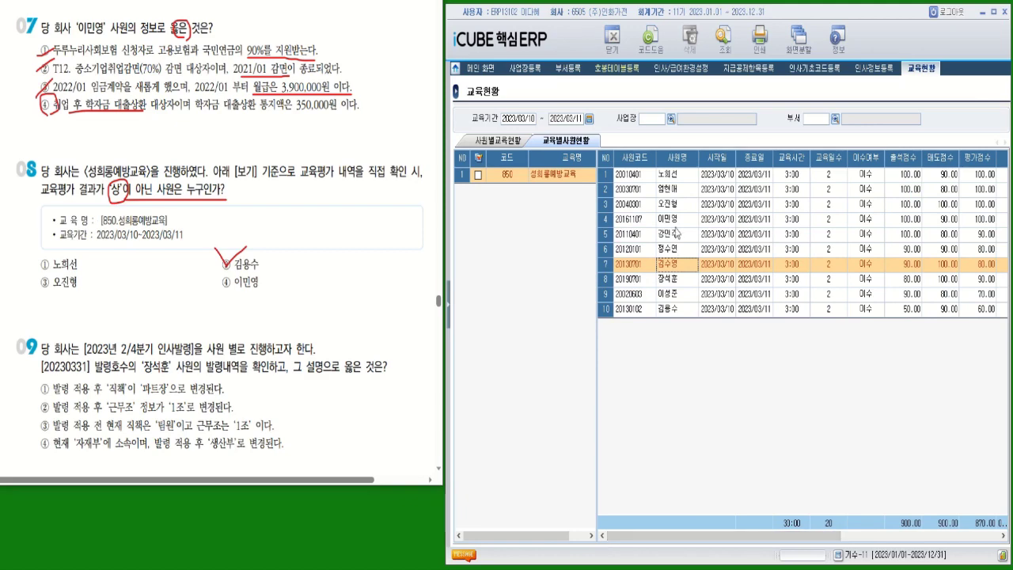
pyautogui.click(675, 208)
pyautogui.moveTo(750, 540); pyautogui.dragTo(823, 544)
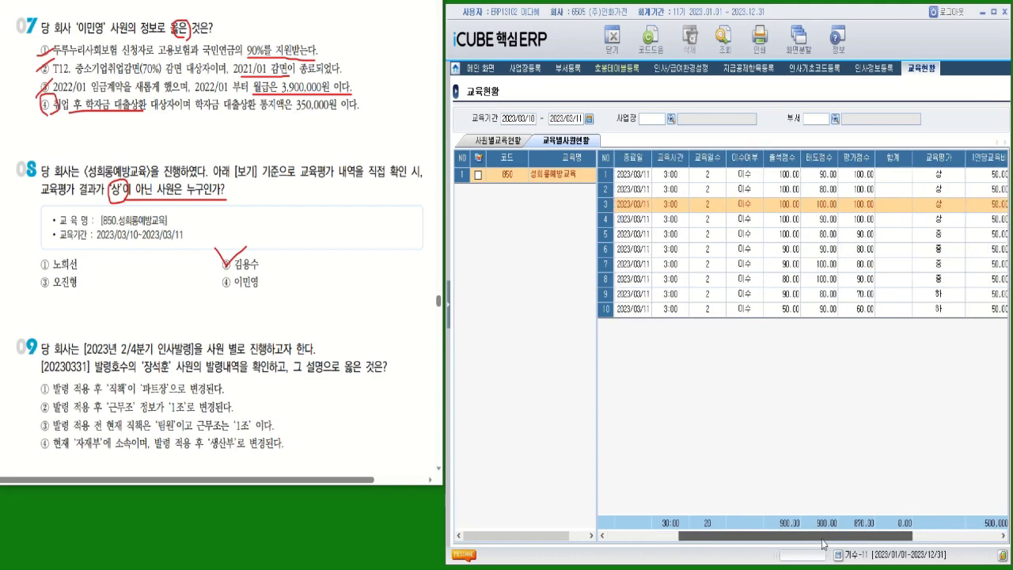
pyautogui.moveTo(740, 539); pyautogui.dragTo(595, 545)
pyautogui.click(671, 222)
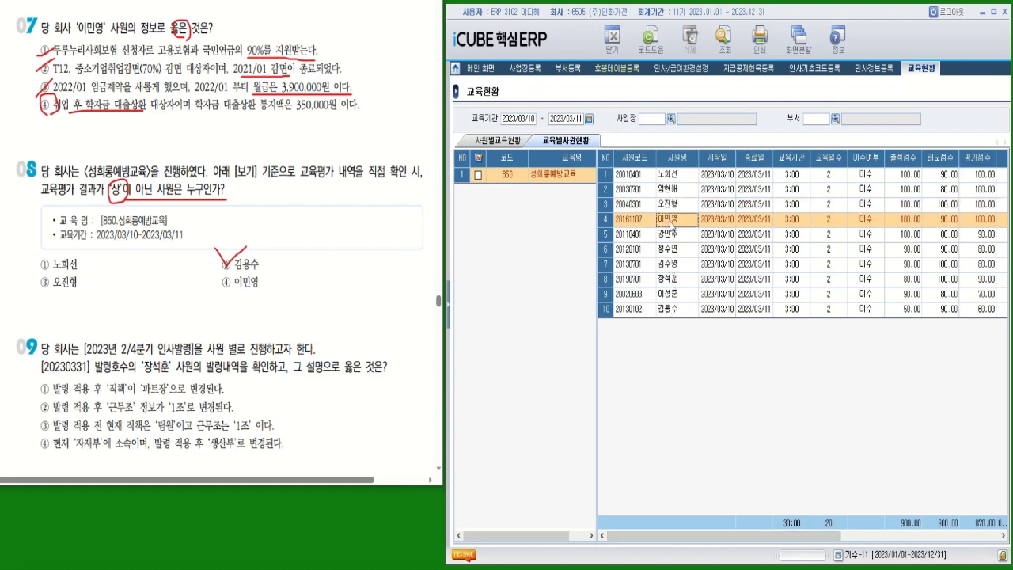
pyautogui.moveTo(721, 543); pyautogui.dragTo(805, 545)
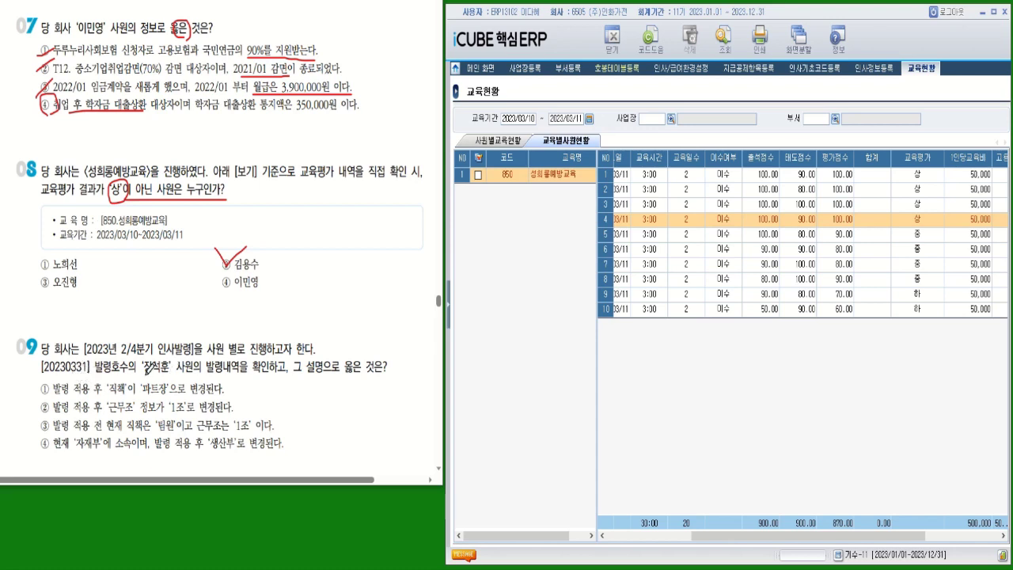
# - Underline the employee's 발령내역을 확인하고 and circle 옳은 in question 09, and open 인사발령(사원별) from 인사관리
pyautogui.moveTo(145, 376); pyautogui.dragTo(286, 376)
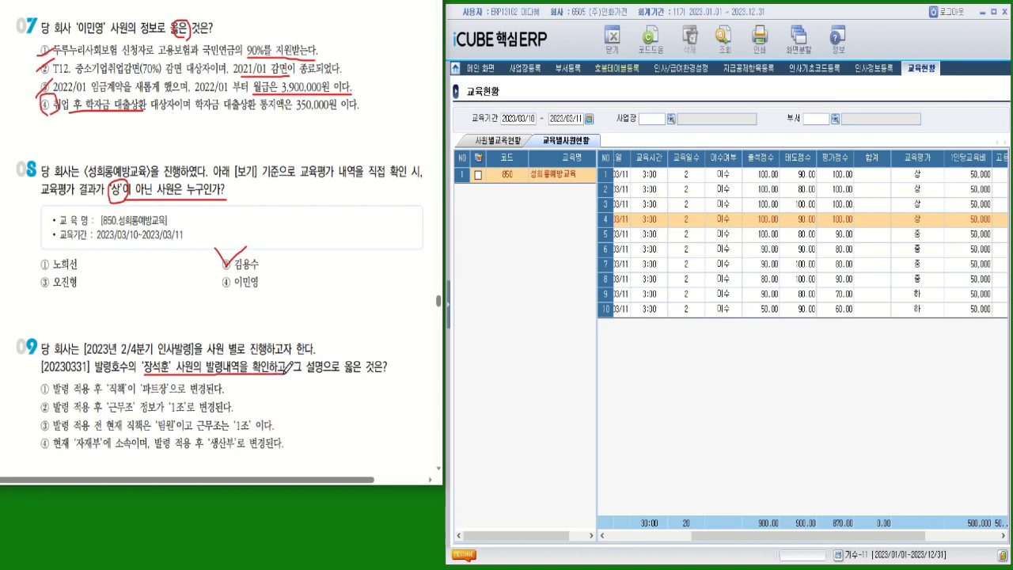
pyautogui.moveTo(355, 365)
pyautogui.mouseDown()
pyautogui.moveTo(348, 341)
pyautogui.moveTo(366, 374)
pyautogui.mouseUp()
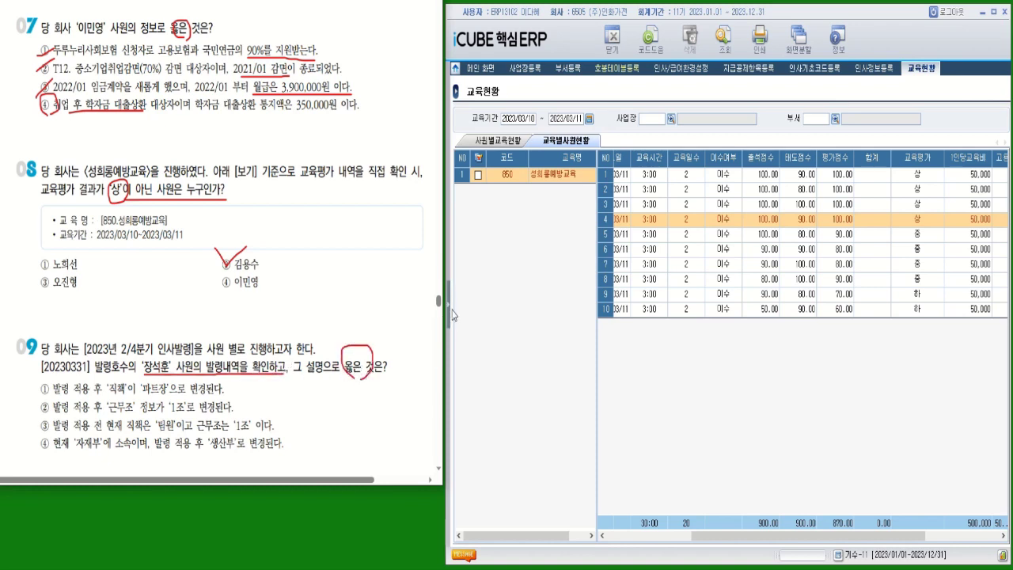
pyautogui.moveTo(451, 316); pyautogui.dragTo(544, 340)
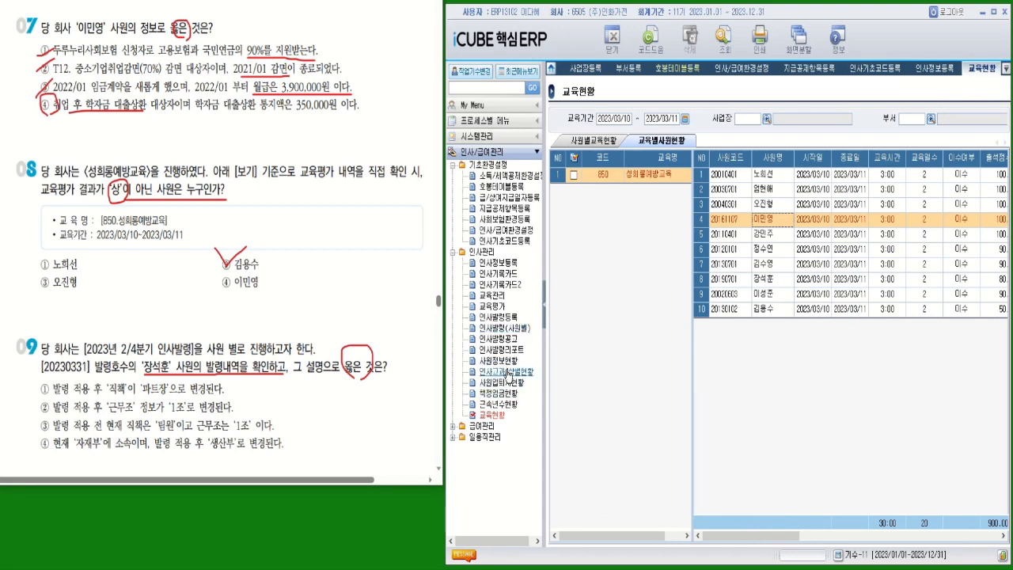
pyautogui.click(502, 329)
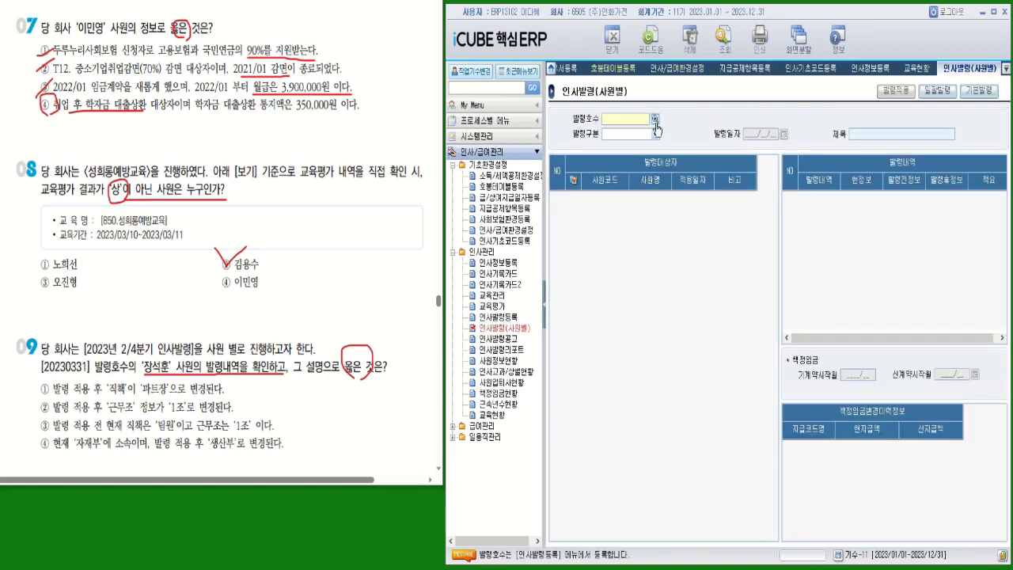
# - Load 발령호수 20230331 and display the 발령내역 of the employee named in question 09
pyautogui.press('F2')
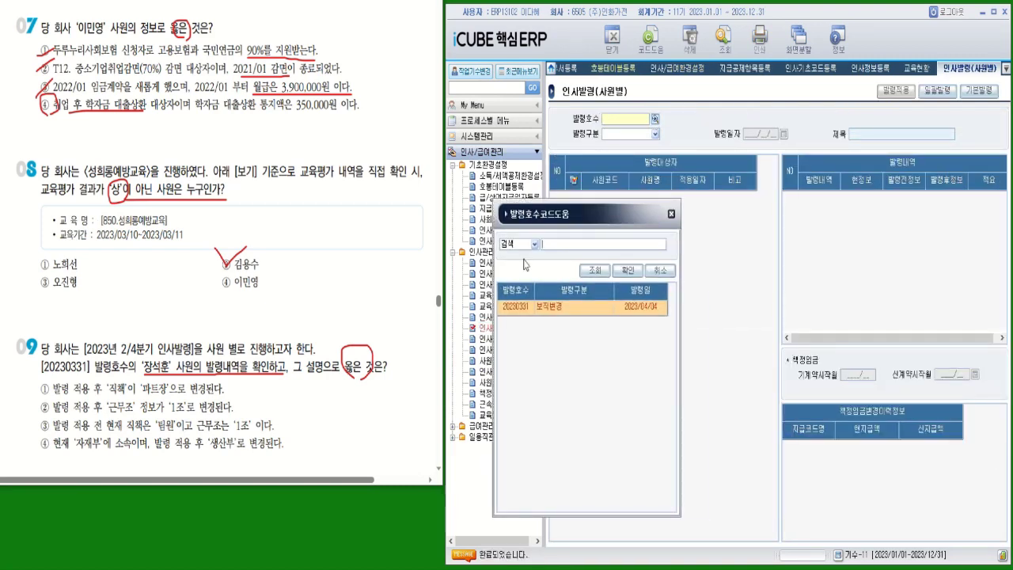
pyautogui.doubleClick(565, 311)
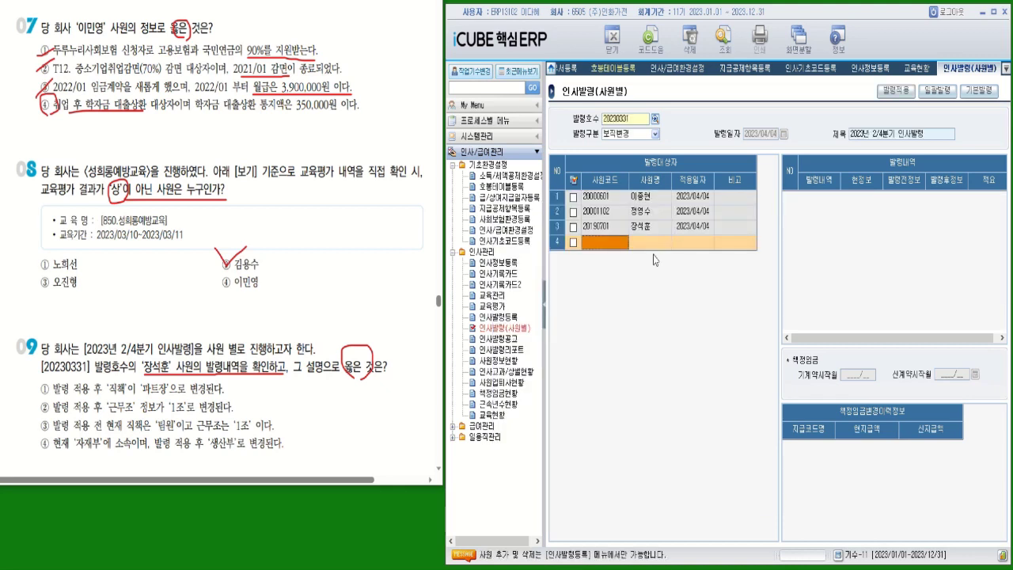
pyautogui.click(645, 226)
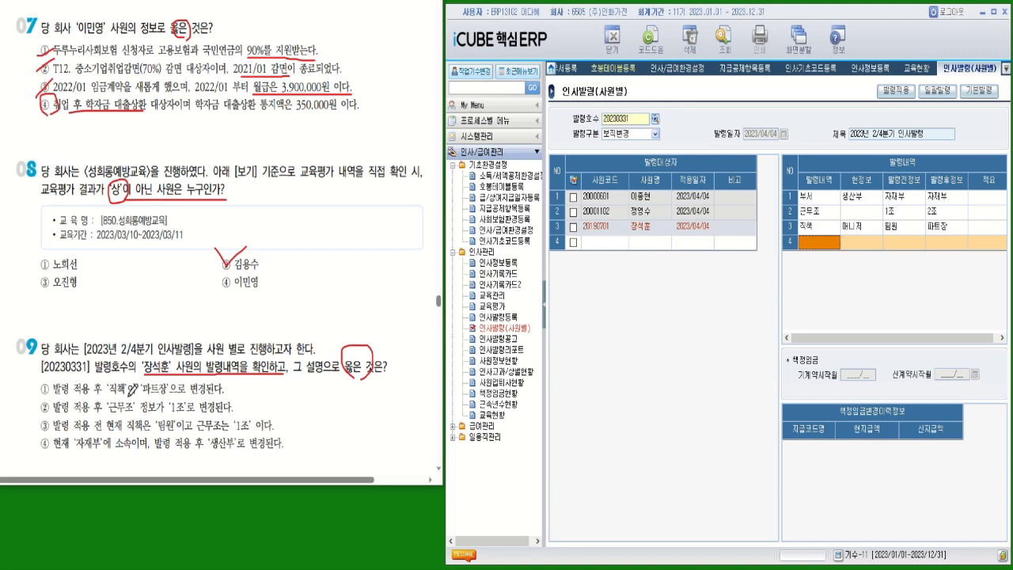
# - Cross out options ②, ③ and ④ of question 09, marking 전 현재 in ③ and 생산부로 변경된다 in ④
pyautogui.moveTo(47, 400); pyautogui.dragTo(38, 413)
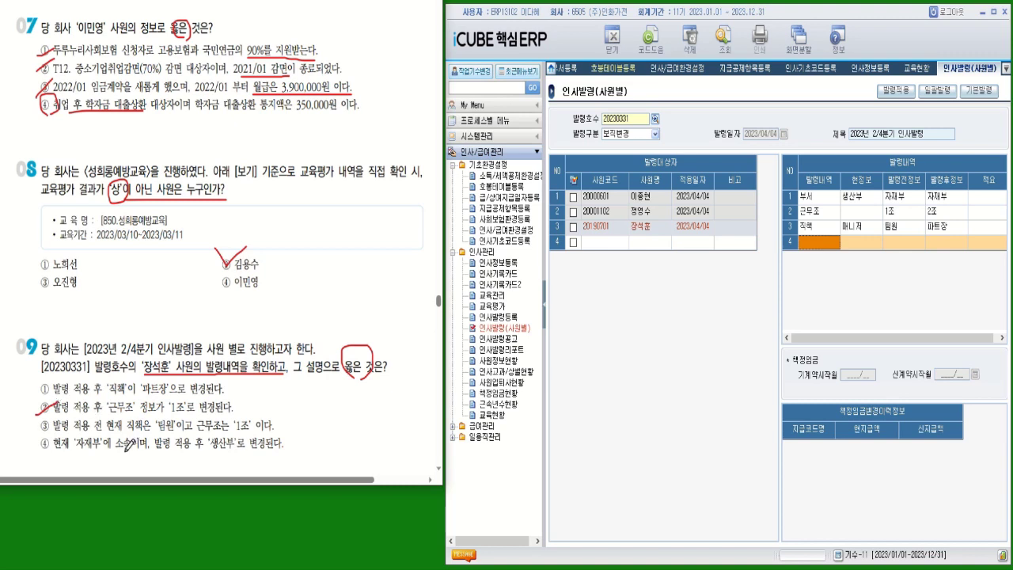
pyautogui.moveTo(110, 426)
pyautogui.mouseDown()
pyautogui.moveTo(102, 436)
pyautogui.moveTo(92, 427)
pyautogui.moveTo(120, 435)
pyautogui.mouseUp()
pyautogui.moveTo(36, 433); pyautogui.dragTo(55, 415)
pyautogui.moveTo(213, 449); pyautogui.dragTo(281, 448)
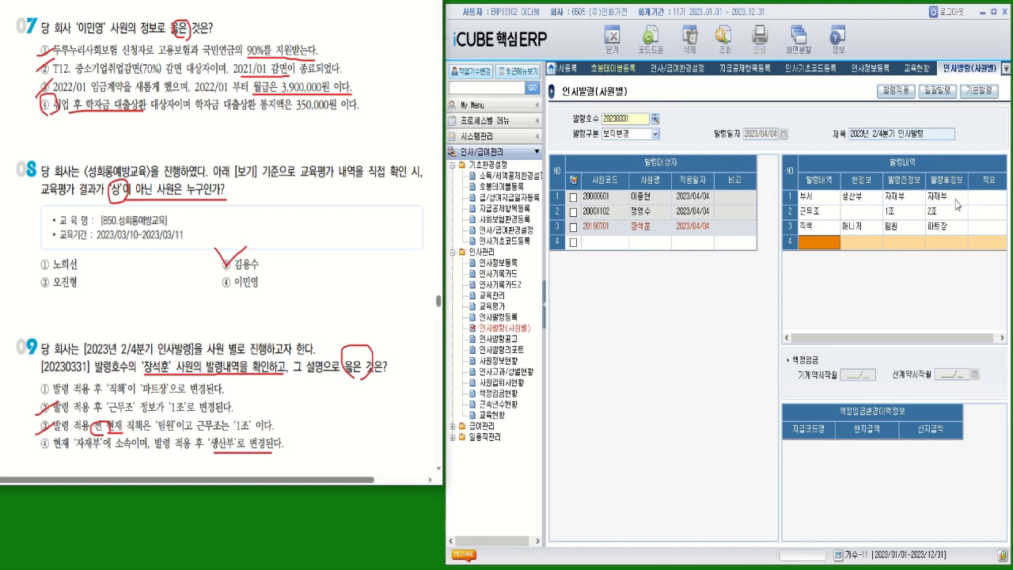
pyautogui.moveTo(32, 453); pyautogui.dragTo(46, 434)
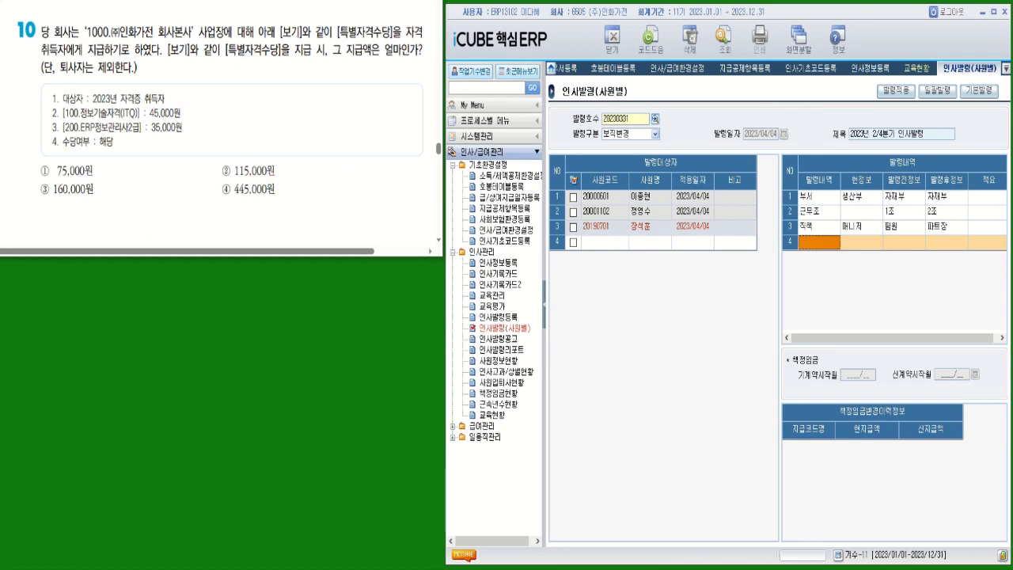
# - Circle 회사본사 and underline 퇴사자는 제외한다 and 2023년 자격증 취득자 in question 10, and open 사원정보현황
pyautogui.moveTo(193, 36)
pyautogui.mouseDown()
pyautogui.moveTo(157, 26)
pyautogui.moveTo(198, 26)
pyautogui.mouseUp()
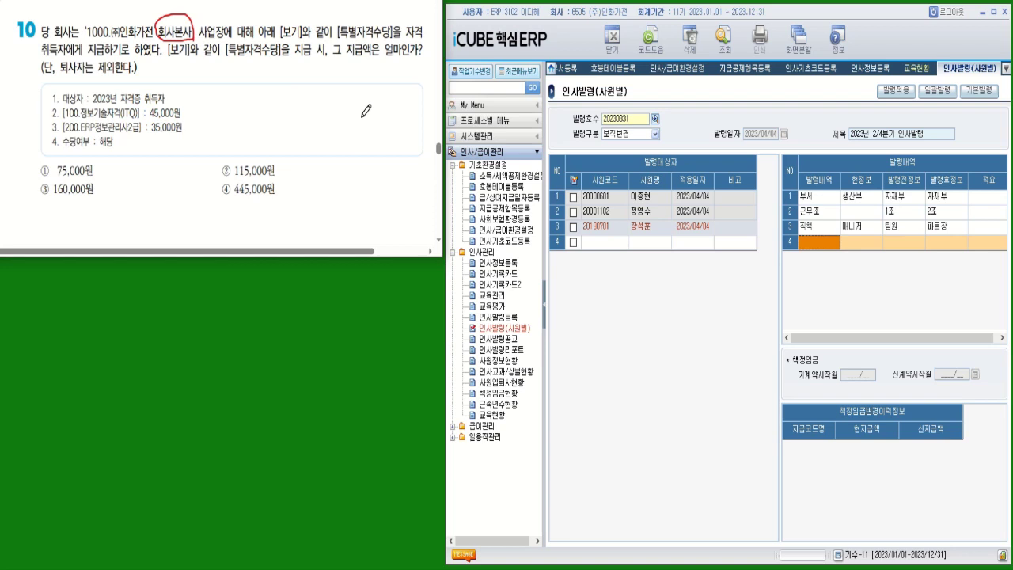
pyautogui.moveTo(64, 74); pyautogui.dragTo(130, 74)
pyautogui.moveTo(93, 103); pyautogui.dragTo(168, 103)
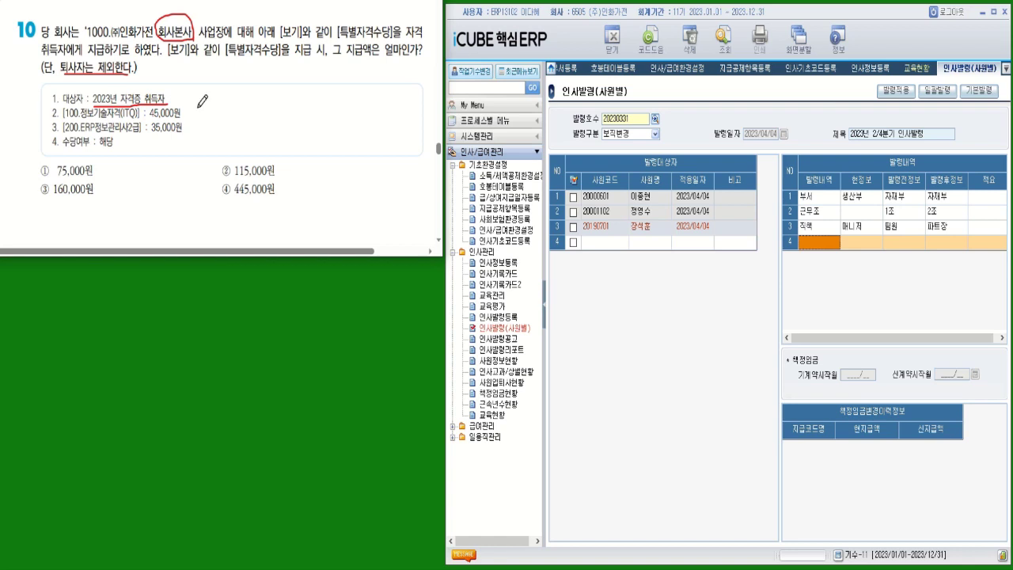
pyautogui.click(498, 360)
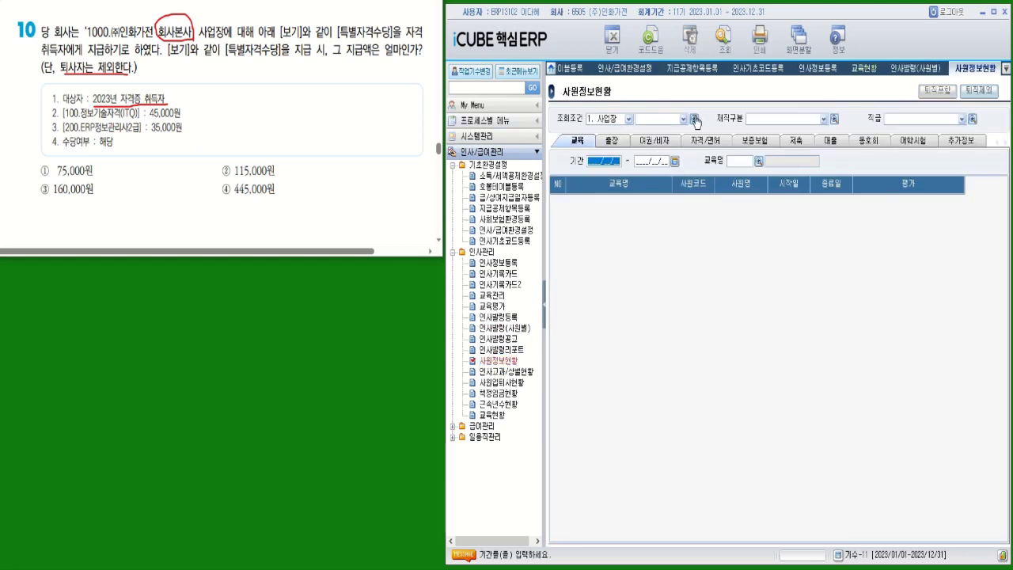
# - Limit 사원정보현황 to 사업장 1000 (주)인화가전 회사본사 and show the 자격/면허 records
pyautogui.click(694, 119)
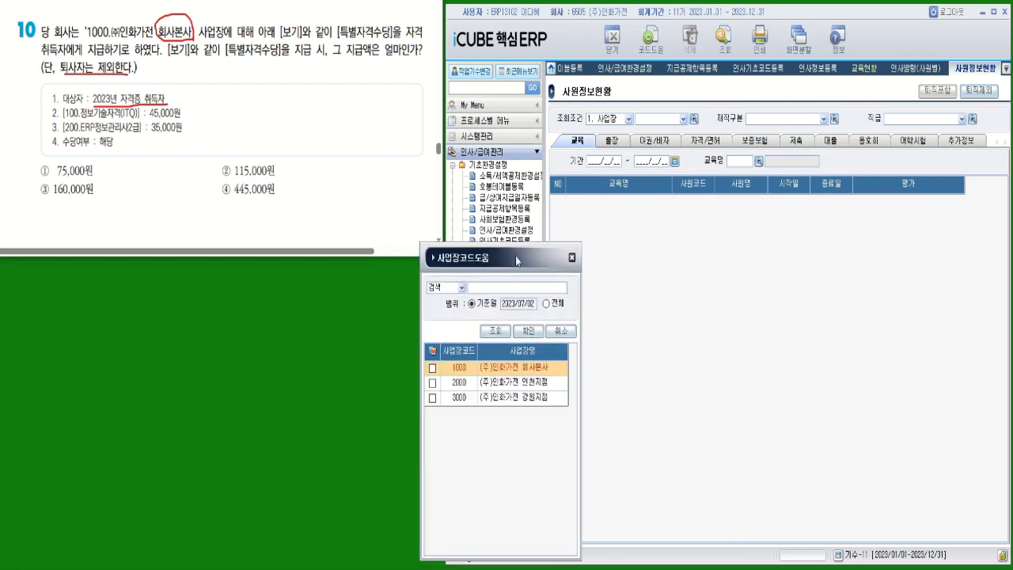
pyautogui.click(432, 368)
pyautogui.click(528, 331)
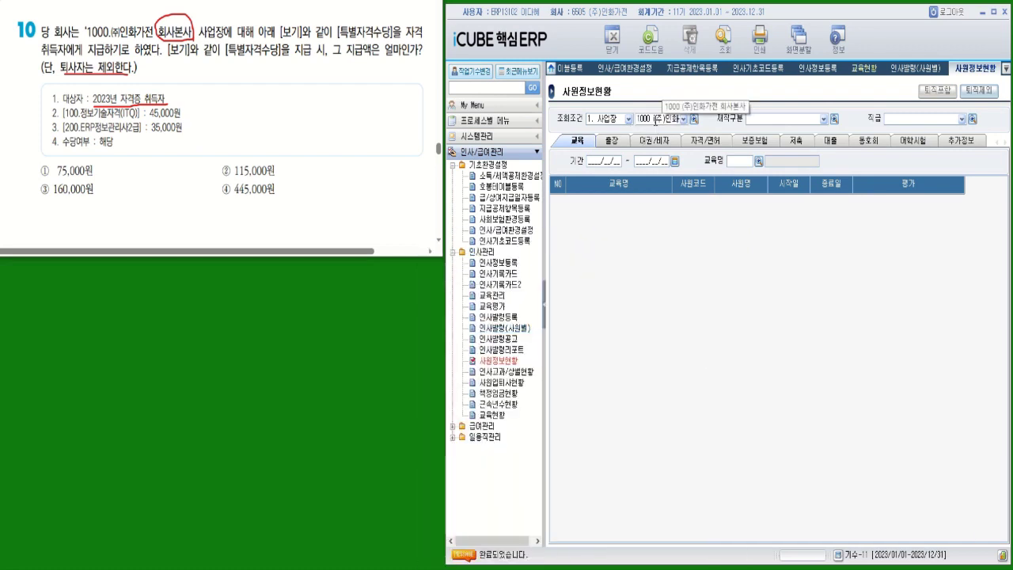
pyautogui.click(716, 142)
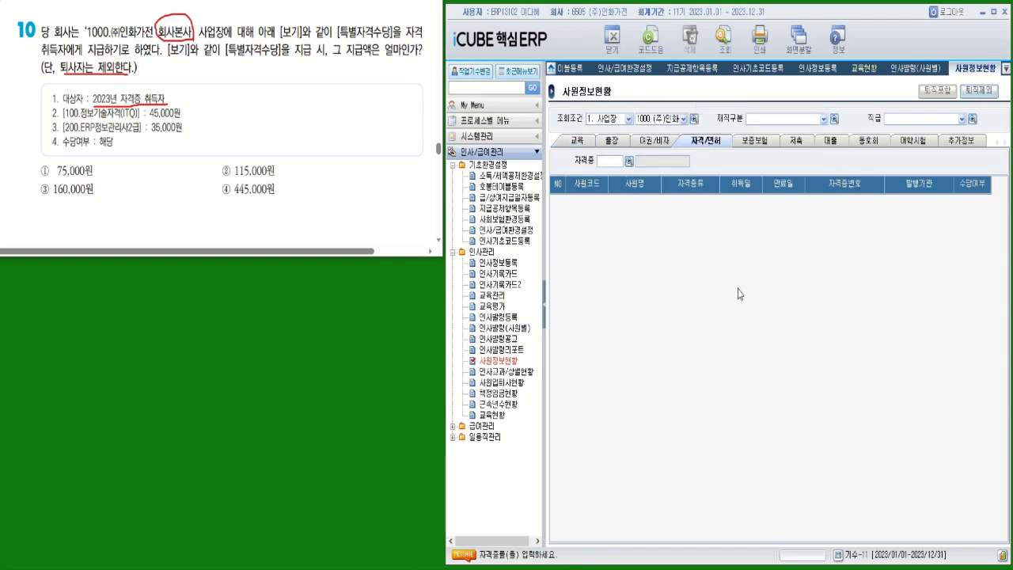
# - List the holders of 자격증 100 정보기술자격(ITQ) with 퇴직제외 applied, and write 1 beside the ITQ allowance in question 10
pyautogui.click(630, 163)
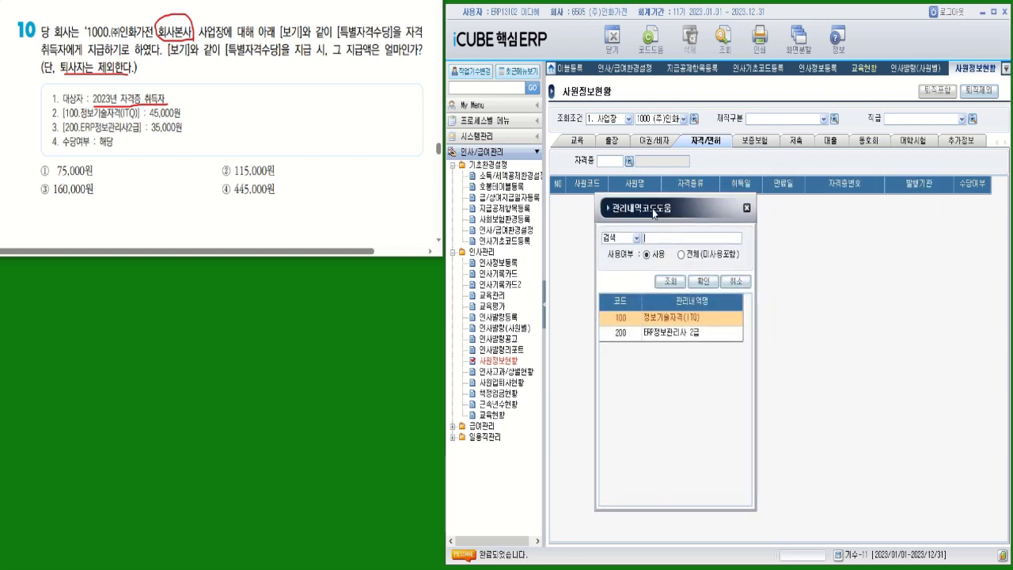
pyautogui.doubleClick(678, 319)
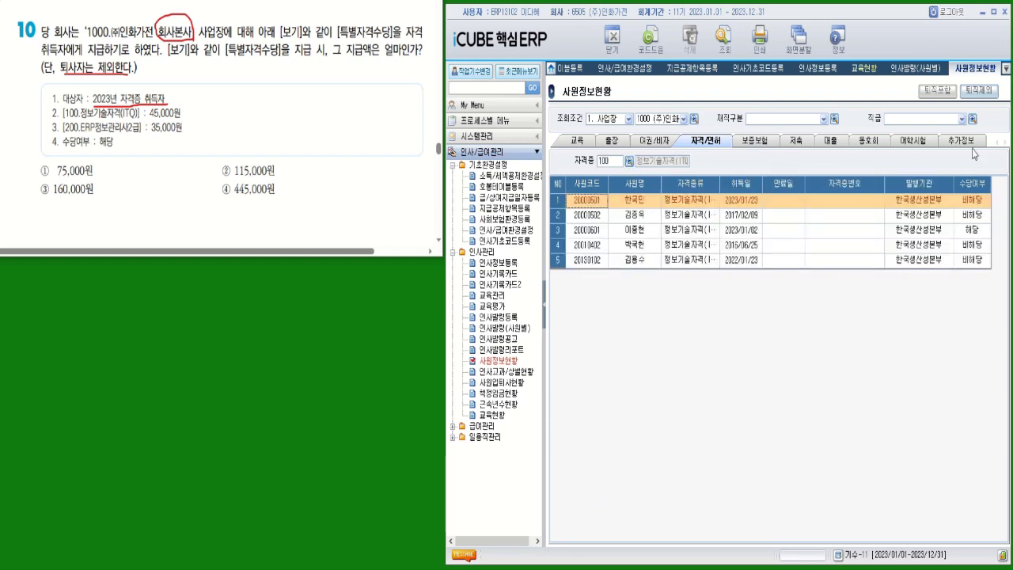
pyautogui.click(985, 92)
pyautogui.click(747, 231)
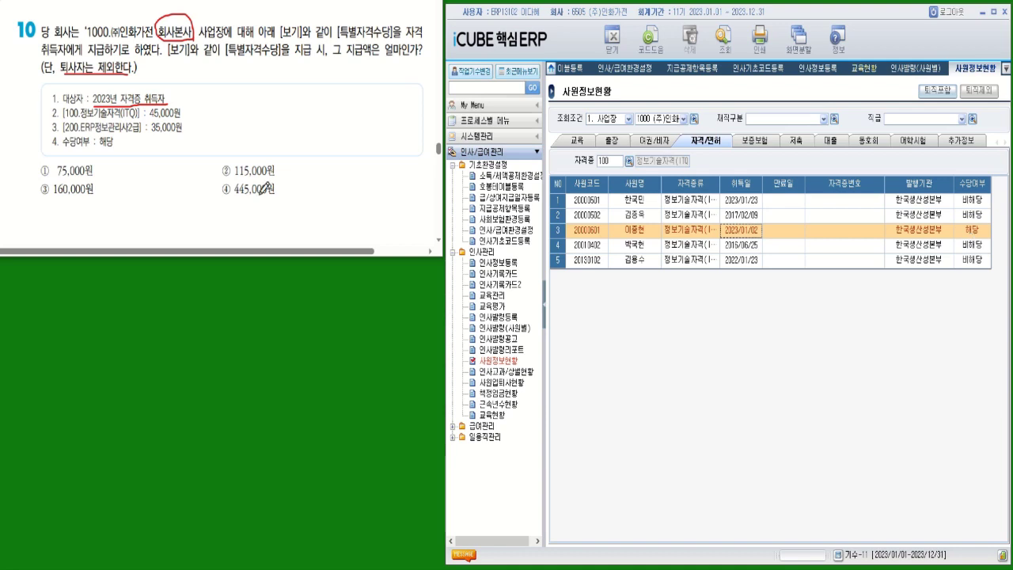
pyautogui.moveTo(200, 116); pyautogui.dragTo(205, 106)
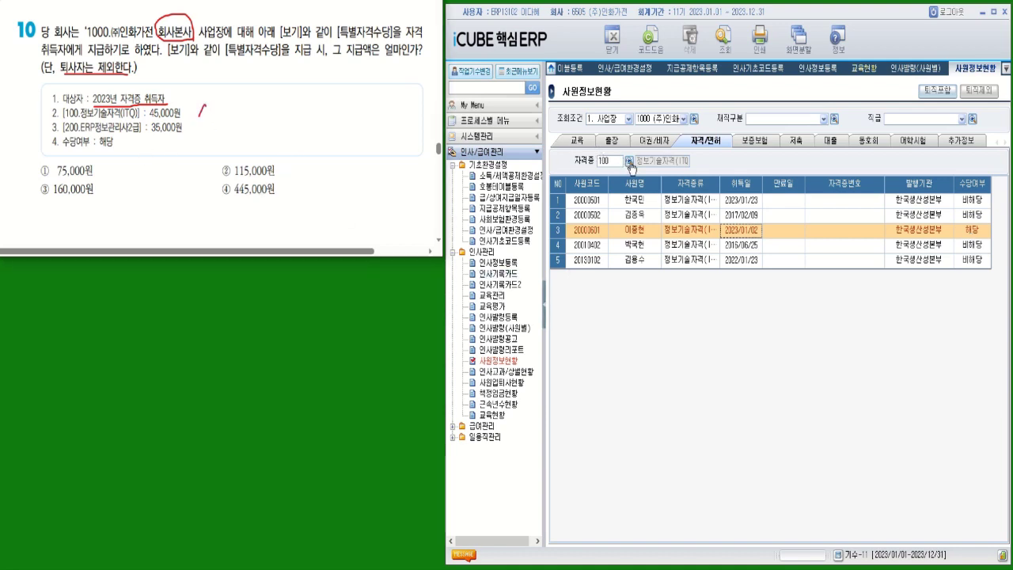
# - Change the 자격증 filter to 200 ERP정보관리사 2급 to list its holders
pyautogui.click(629, 162)
pyautogui.click(629, 161)
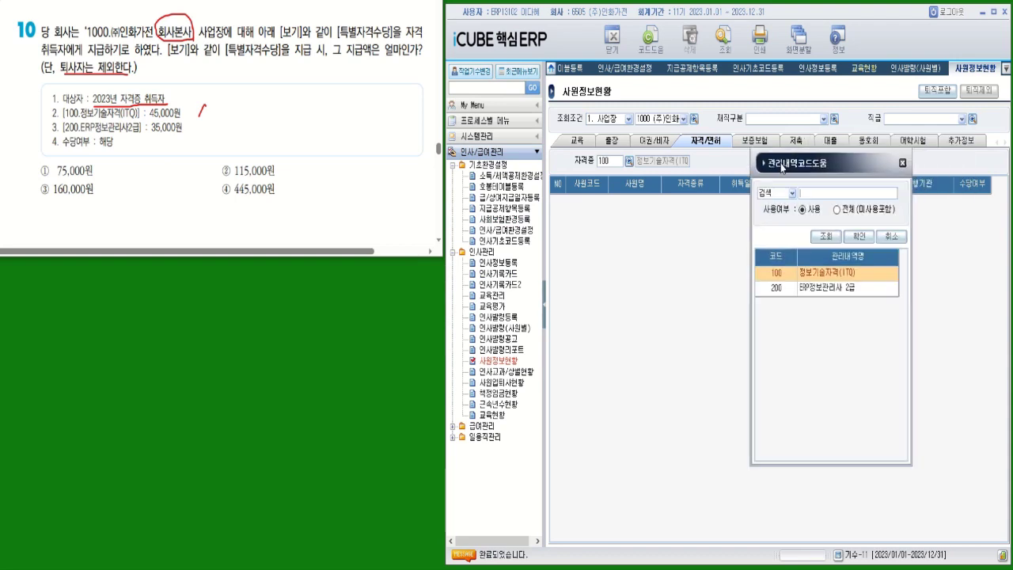
pyautogui.doubleClick(809, 297)
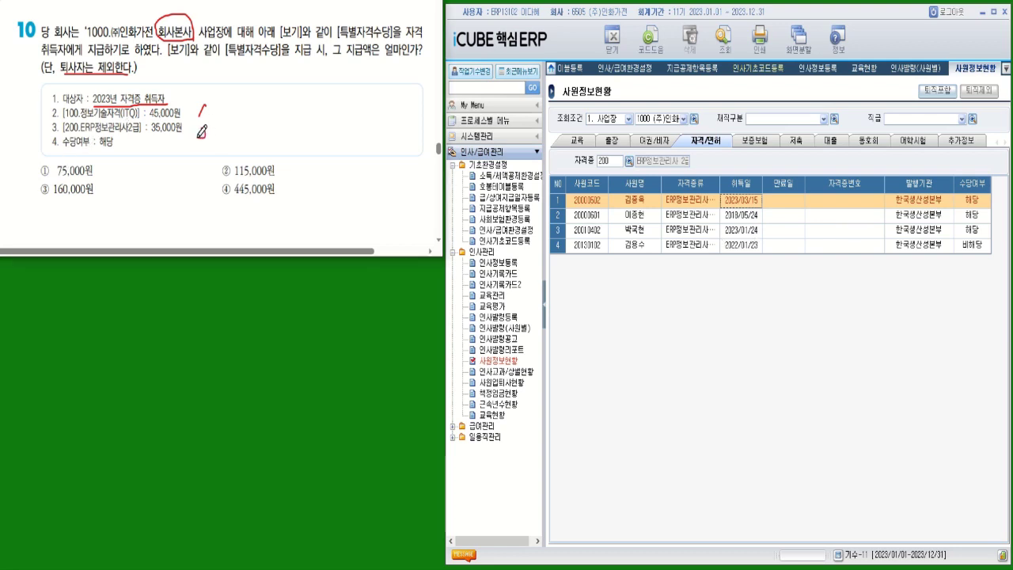
# - Write 2 beside the ERP정보관리사2급 allowance and box answer ② 115,000원 in question 10
pyautogui.moveTo(199, 130); pyautogui.dragTo(212, 140)
pyautogui.moveTo(212, 176)
pyautogui.mouseDown()
pyautogui.moveTo(266, 176)
pyautogui.moveTo(287, 158)
pyautogui.moveTo(209, 179)
pyautogui.mouseUp()
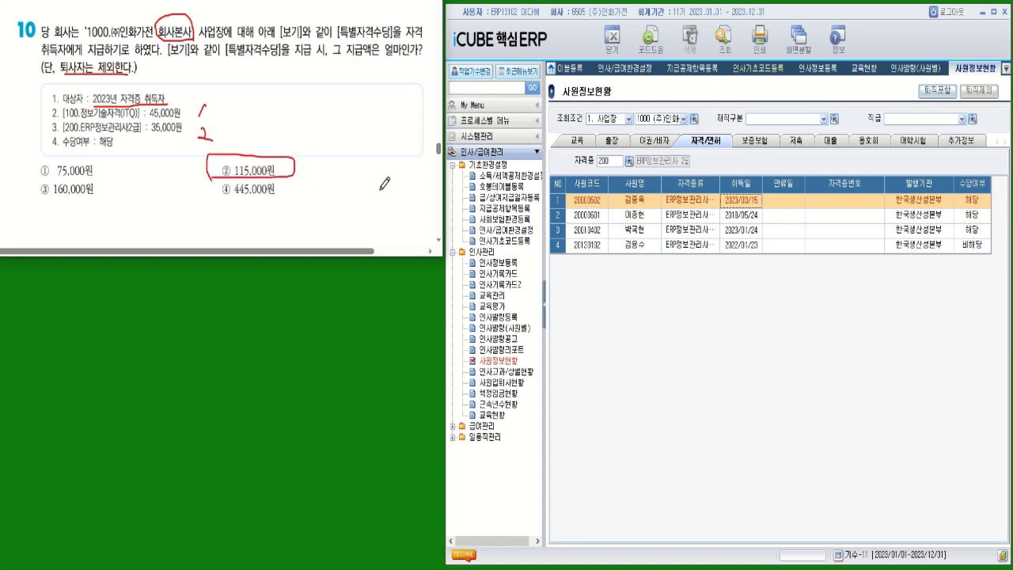